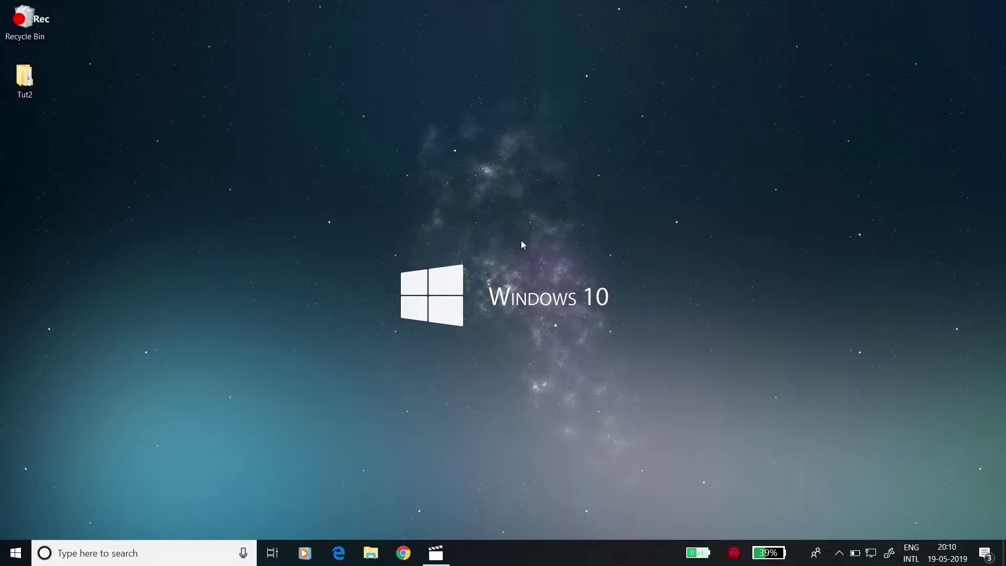
# - Create a 1920×1080, 29.97 fps composition named 'Trampoline Comp' and turn on the grid
pyautogui.click(436, 552)
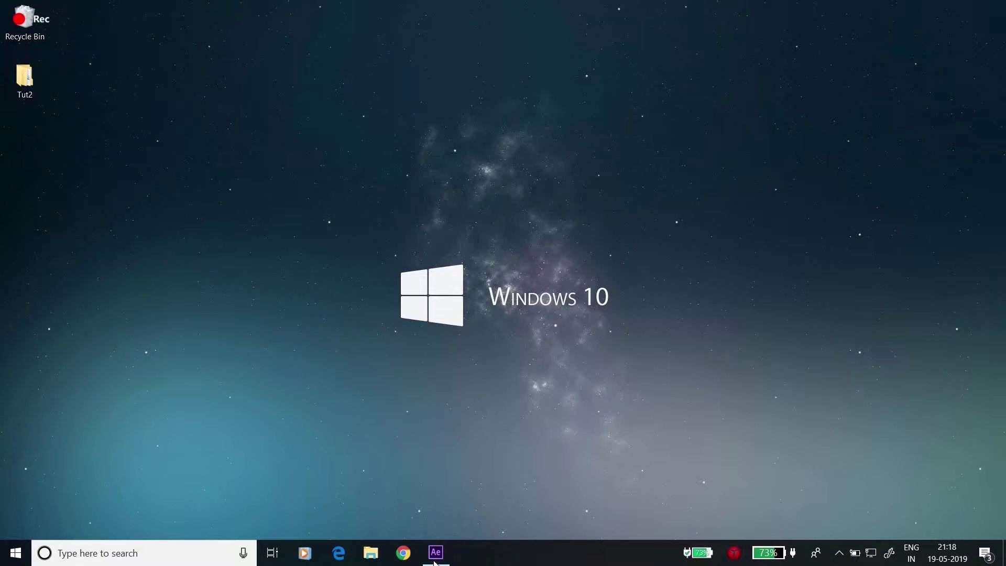
pyautogui.click(436, 553)
pyautogui.click(484, 208)
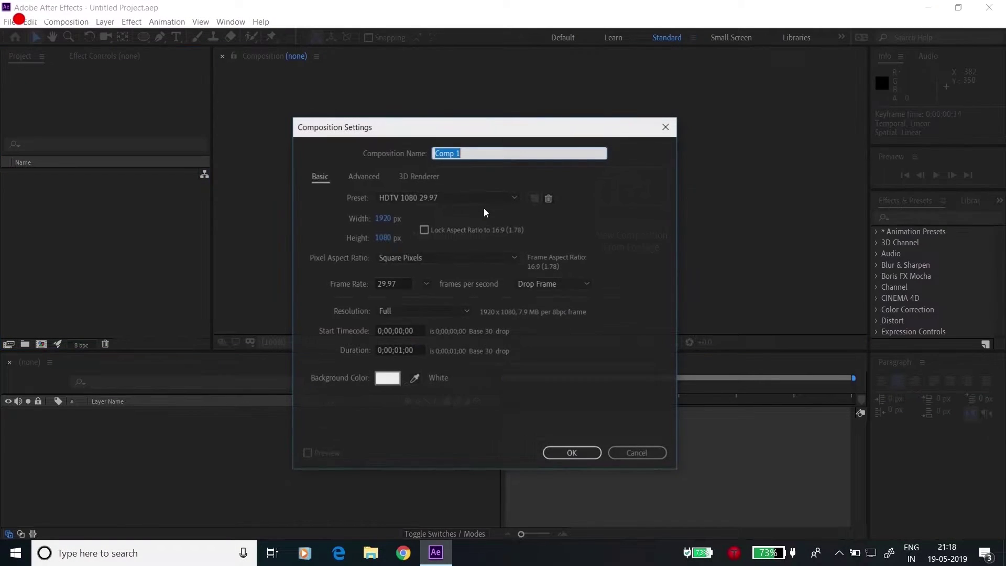
pyautogui.write('Trampoline Comp')
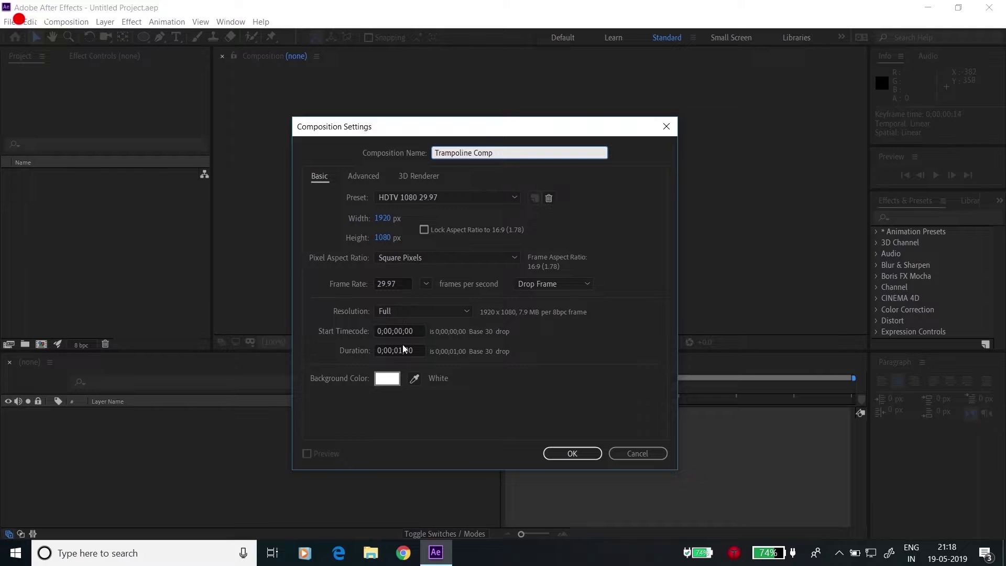
pyautogui.click(572, 453)
pyautogui.click(200, 21)
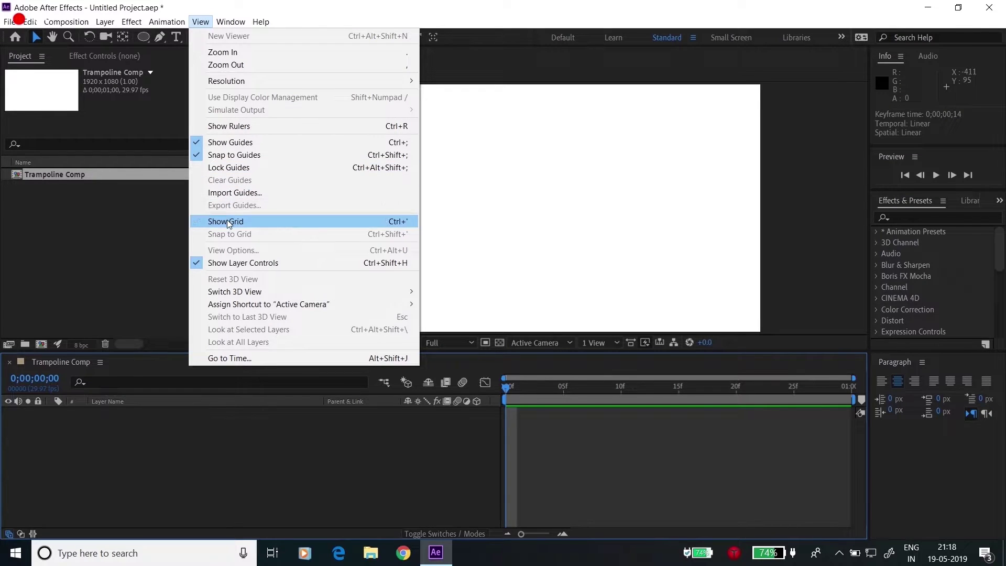
pyautogui.click(228, 221)
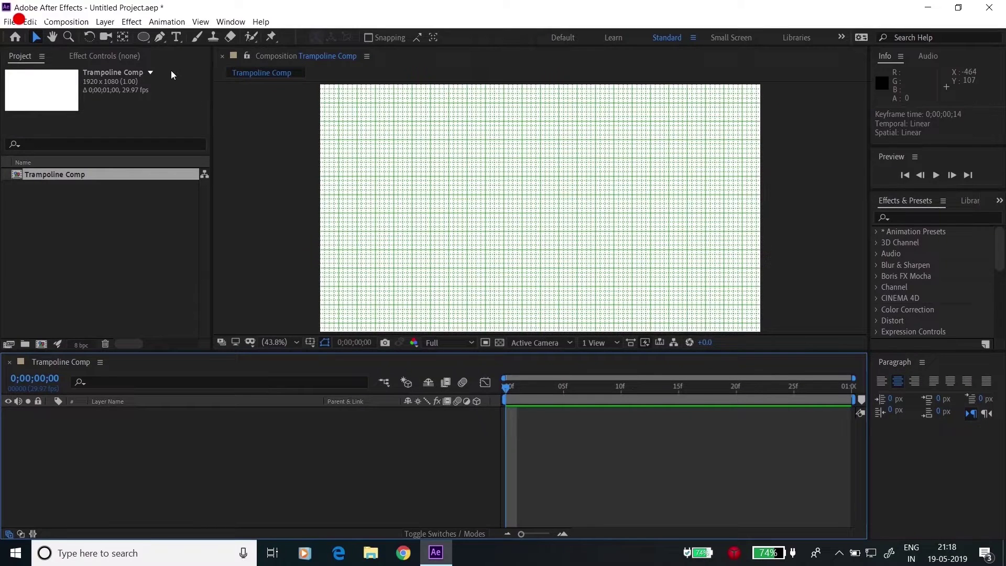
# - Draw a circle near the top centre with a 20 px stroke and zoom to 100%
pyautogui.moveTo(140, 37); pyautogui.dragTo(182, 65)
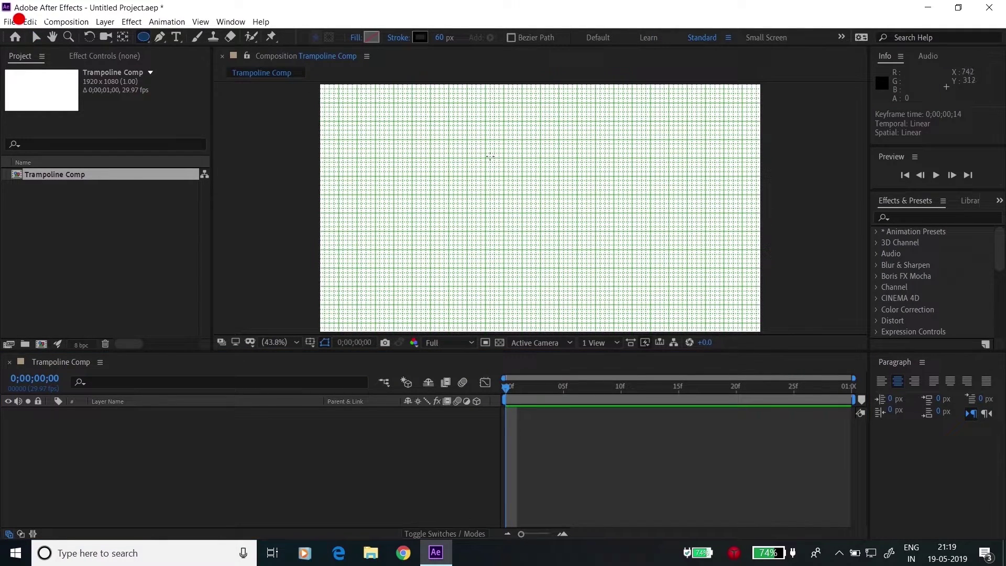
pyautogui.moveTo(485, 156); pyautogui.dragTo(525, 197)
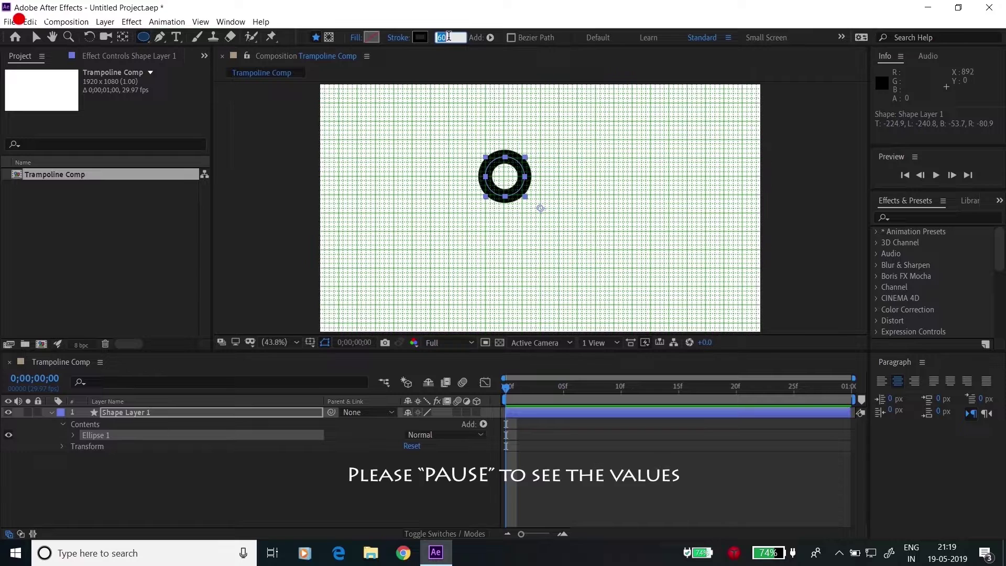
pyautogui.write('20')
pyautogui.press('Return')
pyautogui.press('z')
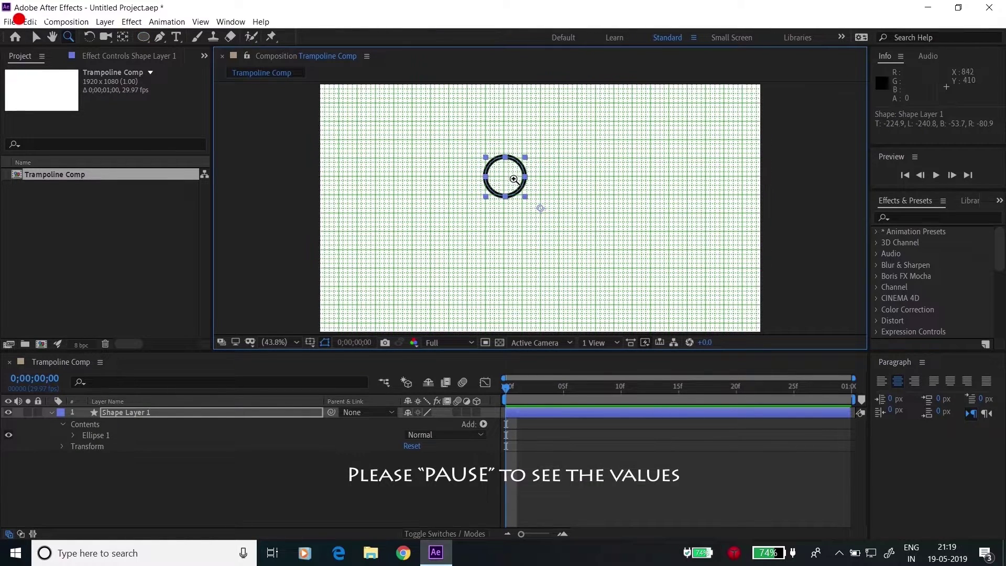
pyautogui.click(539, 206)
# - Rename the Ellipse 1 group to 'Ball'
pyautogui.click(102, 434)
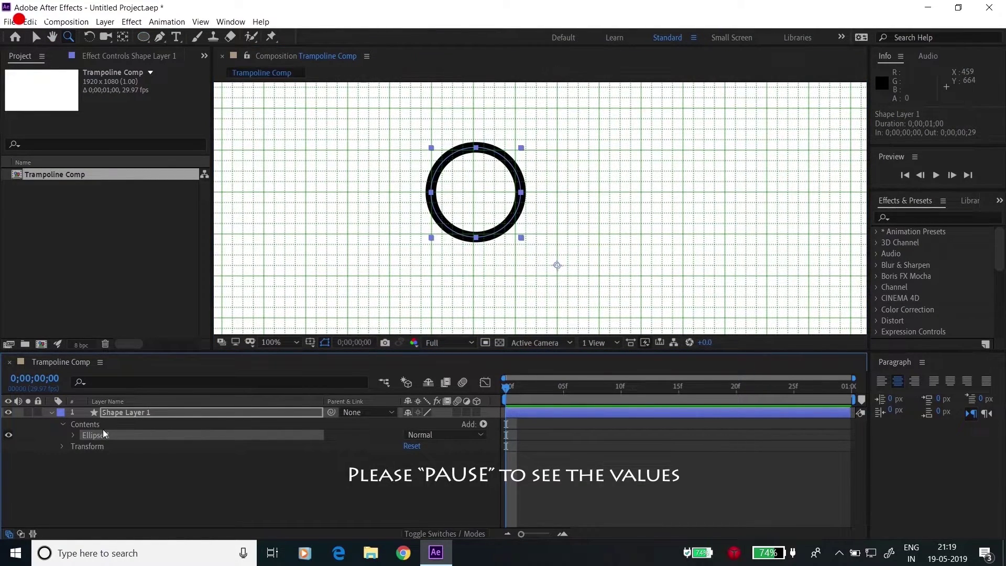
pyautogui.press('Return')
pyautogui.write('Ball')
pyautogui.press('Return')
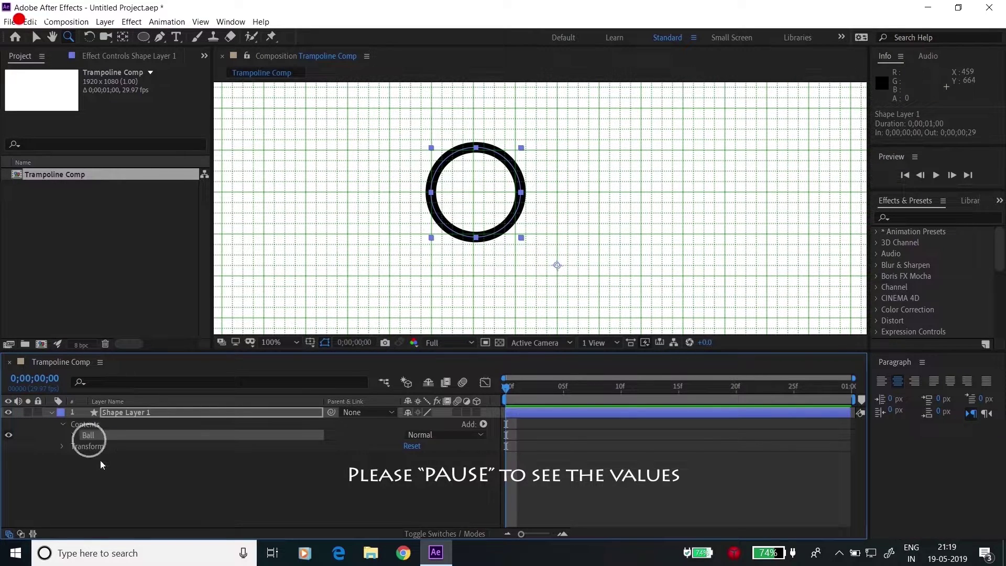
# - Duplicate the Ball group and name the copy 'Glare'
pyautogui.hotkey('ctrl', 'c')
pyautogui.hotkey('ctrl', 'd')
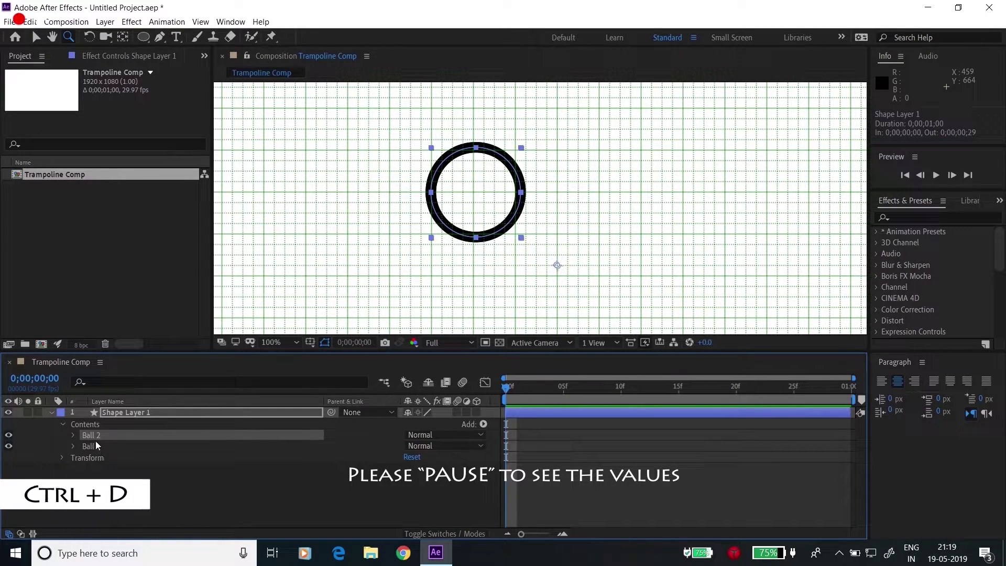
pyautogui.press('Return')
pyautogui.write('Glare')
pyautogui.press('Return')
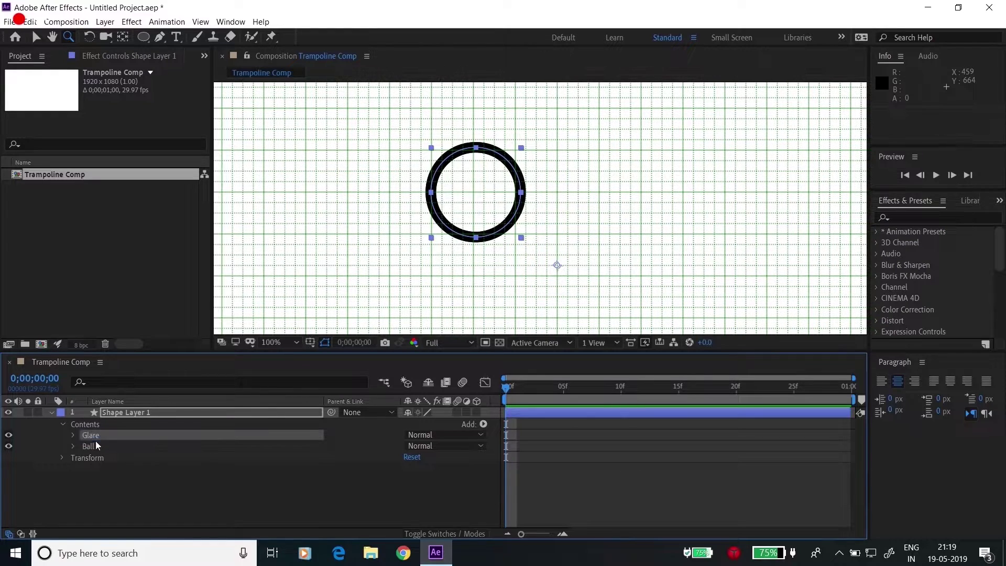
# - Scale the Glare group down to 70%
pyautogui.click(73, 435)
pyautogui.click(84, 480)
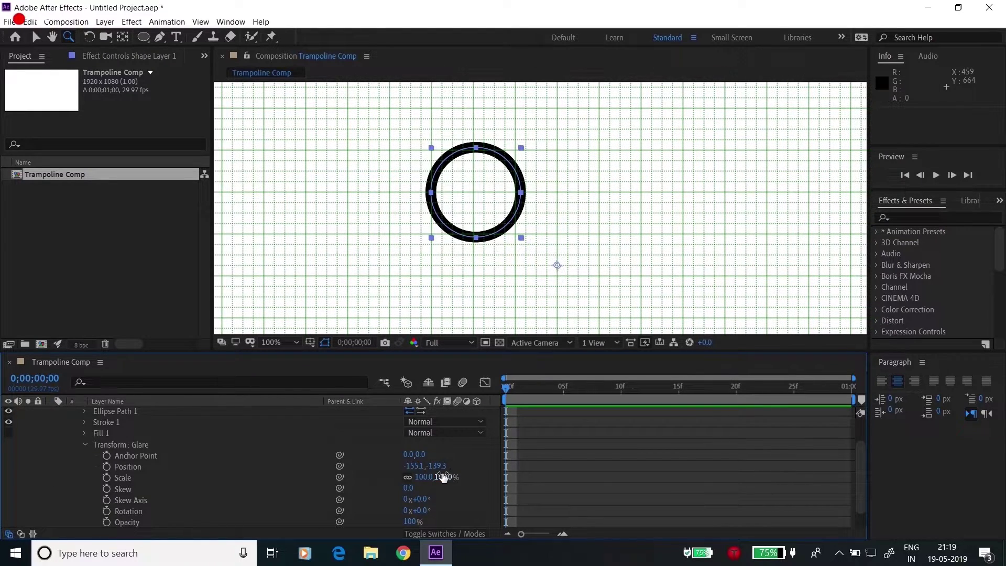
pyautogui.click(423, 477)
pyautogui.write('70')
pyautogui.press('Return')
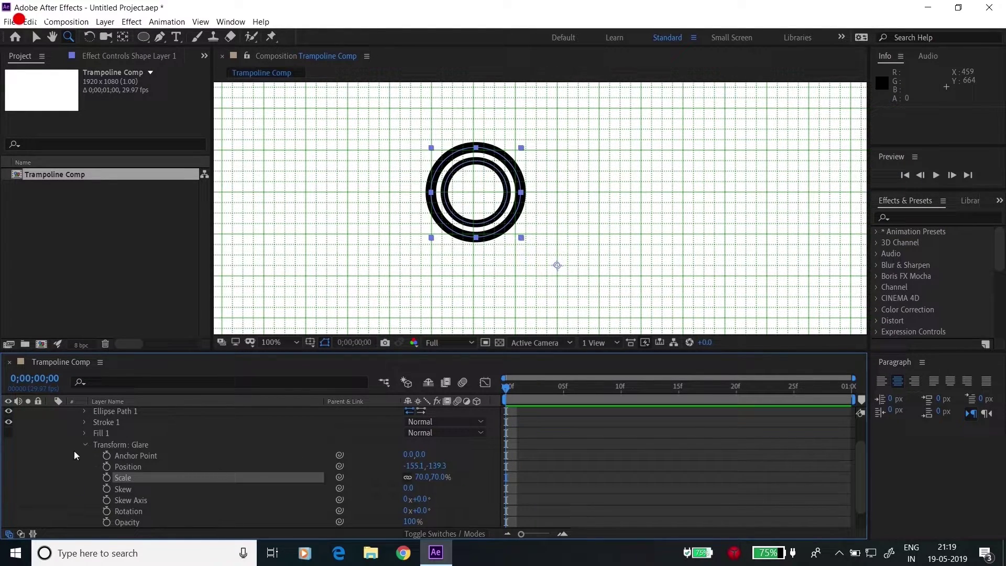
# - Add dashes to the Glare stroke with dash length 60 and Round Cap ends
pyautogui.click(86, 445)
pyautogui.click(83, 455)
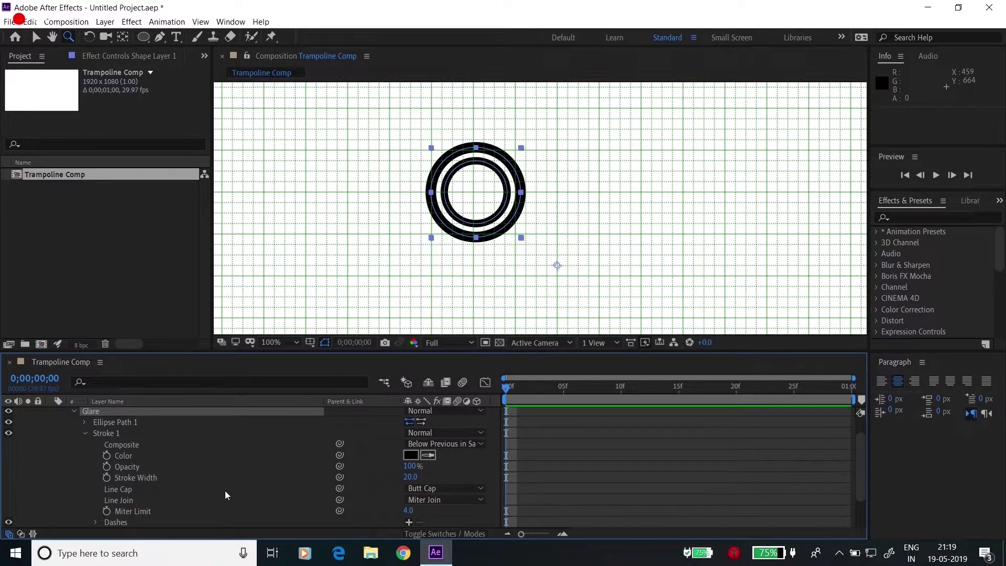
pyautogui.click(131, 522)
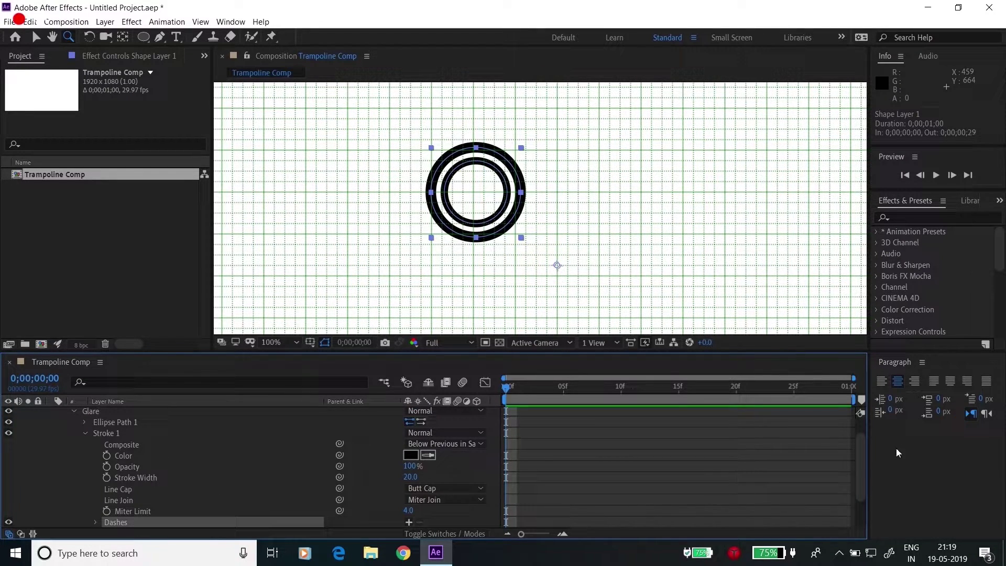
pyautogui.moveTo(863, 453); pyautogui.dragTo(866, 465)
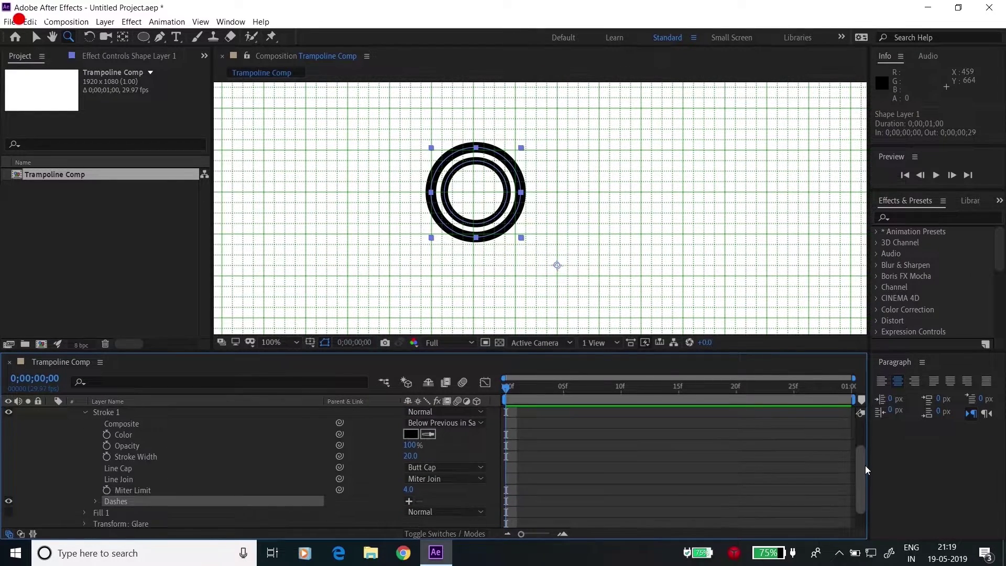
pyautogui.click(409, 497)
pyautogui.scroll(-1, 557, 499)
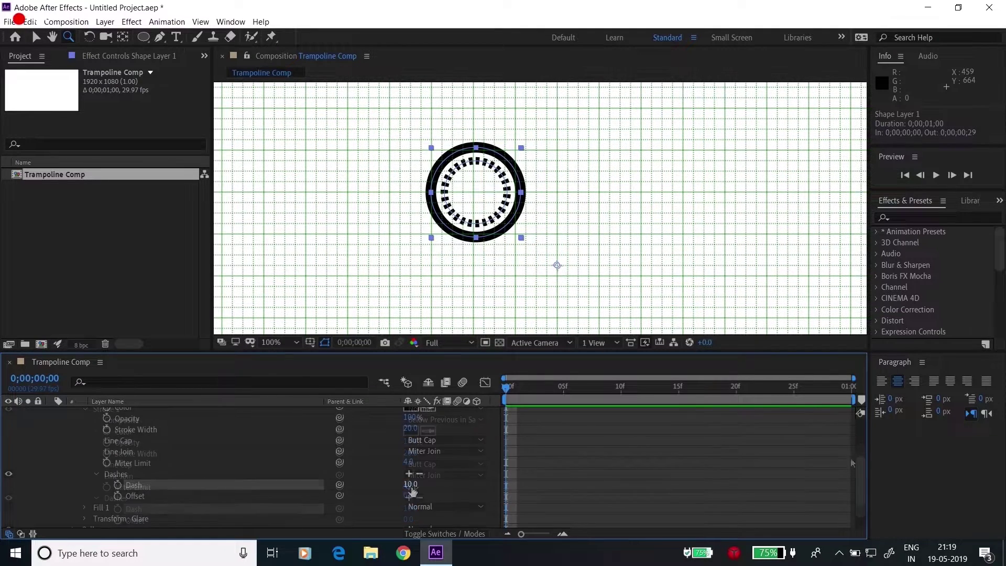
pyautogui.click(409, 485)
pyautogui.write('60')
pyautogui.press('Return')
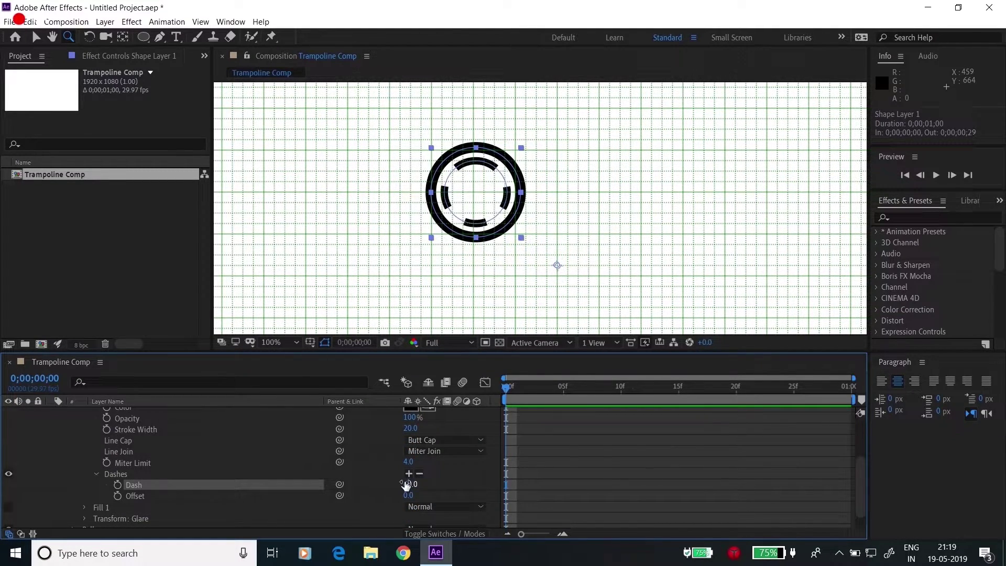
pyautogui.click(436, 445)
pyautogui.click(422, 464)
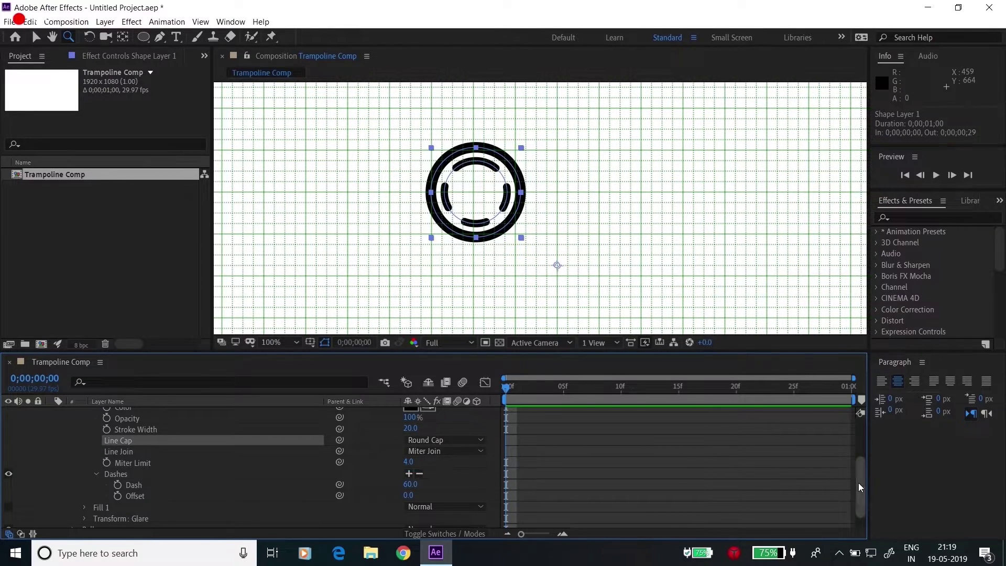
pyautogui.moveTo(858, 483); pyautogui.dragTo(860, 443)
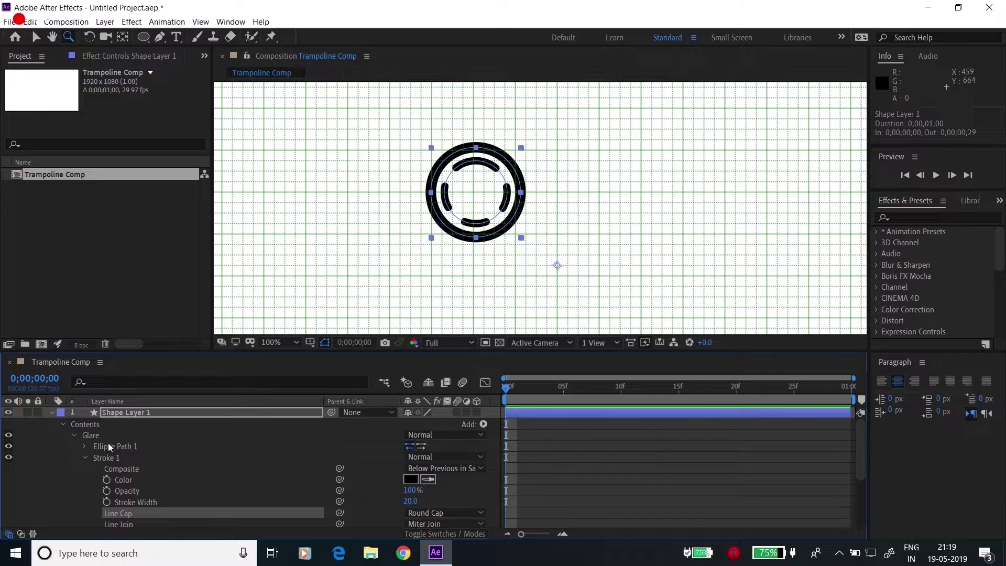
# - Add Trim Paths to Glare and set its End to about 30%
pyautogui.click(85, 458)
pyautogui.click(92, 435)
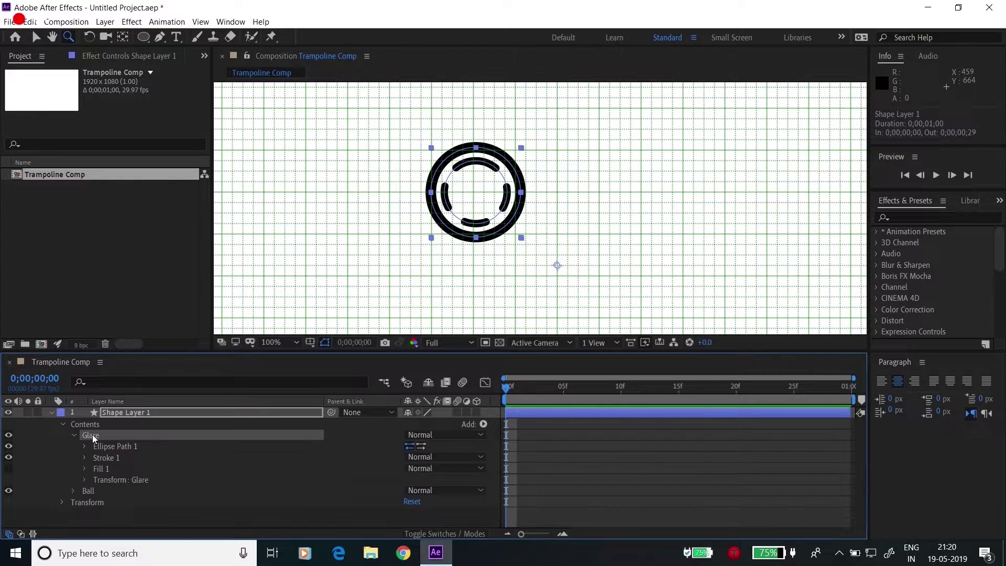
pyautogui.click(483, 425)
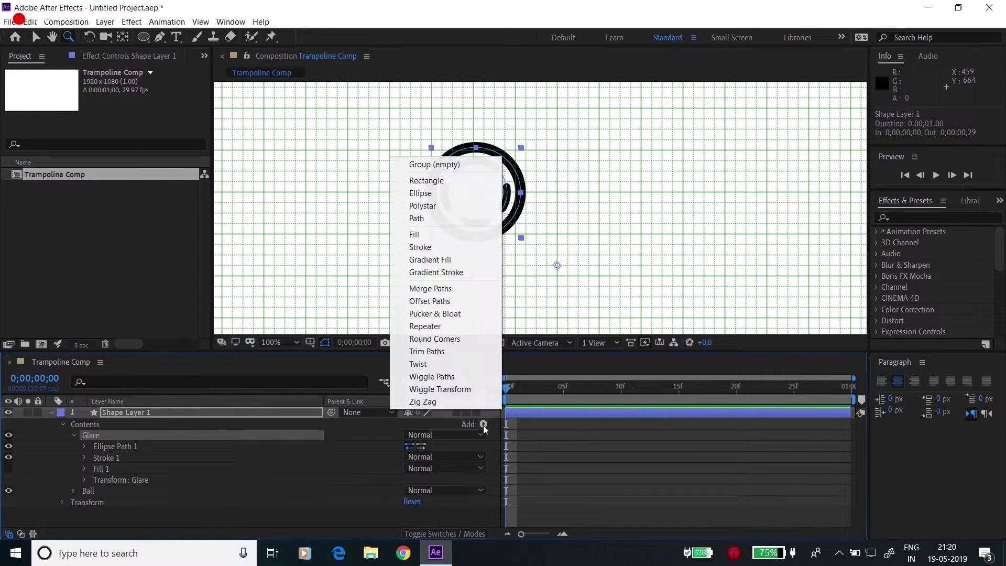
pyautogui.click(442, 355)
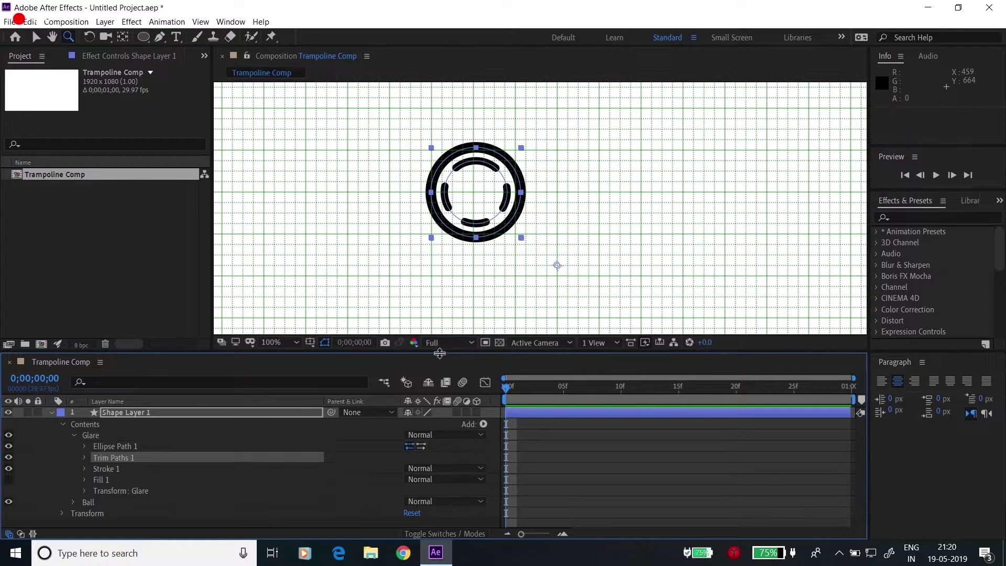
pyautogui.click(85, 458)
pyautogui.click(121, 479)
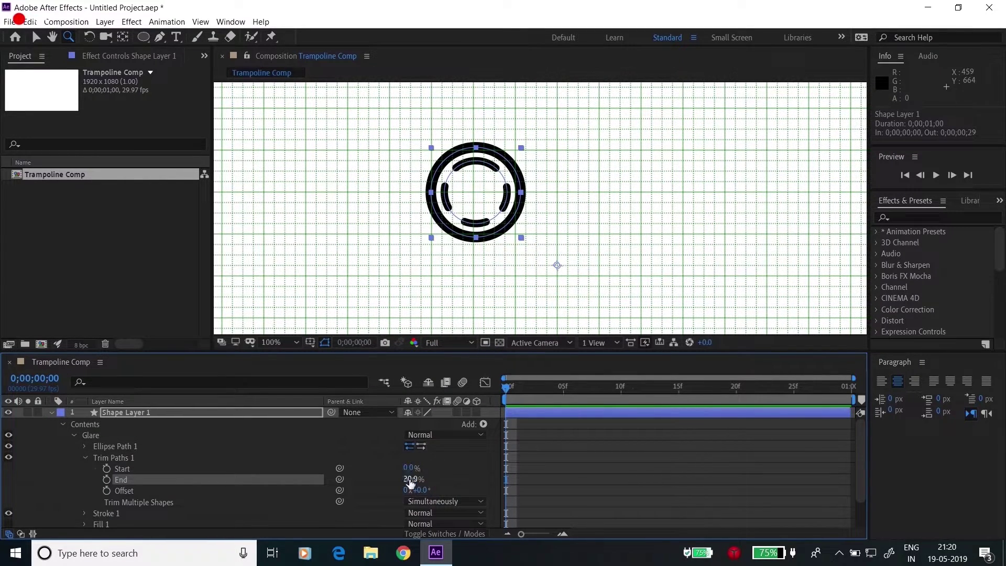
pyautogui.moveTo(419, 480); pyautogui.dragTo(410, 482)
# - Move the shape layer's anchor point to the bottom of the ring
pyautogui.click(131, 414)
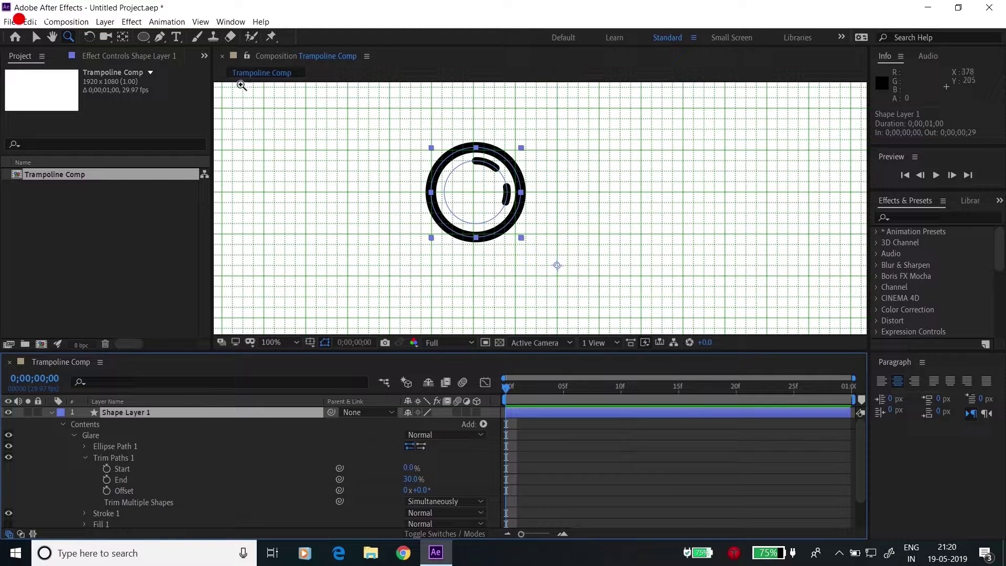
pyautogui.click(123, 37)
pyautogui.moveTo(557, 265); pyautogui.dragTo(475, 238)
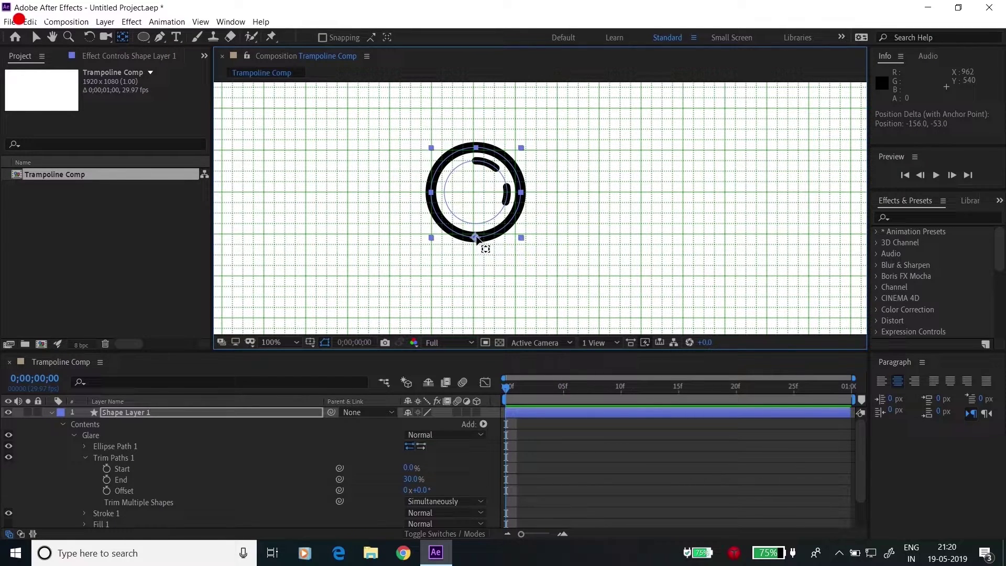
# - Rename the shape layer to 'Ball'
pyautogui.click(52, 412)
pyautogui.click(115, 413)
pyautogui.press('Return')
pyautogui.write('Ball')
pyautogui.press('Return')
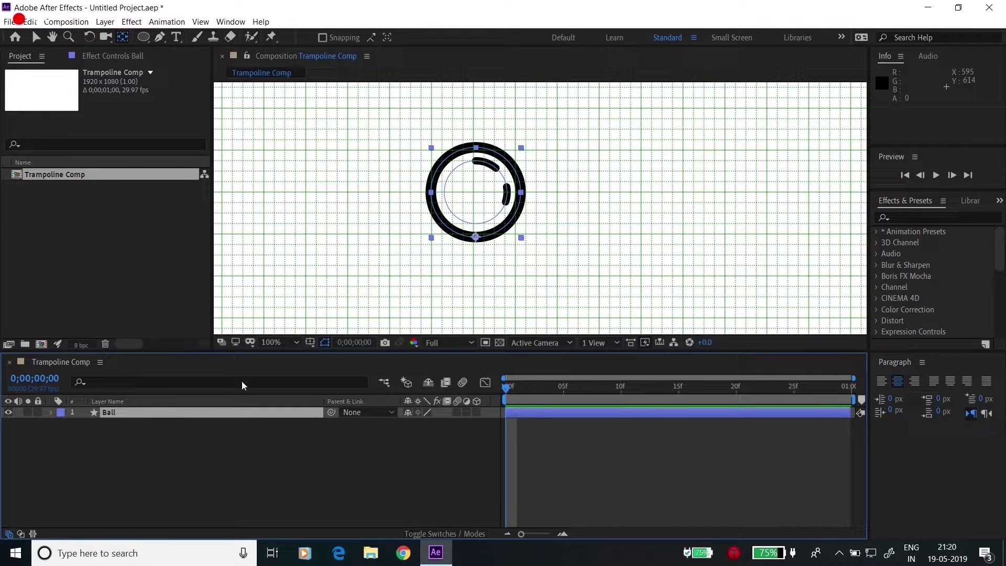
# - Open the Ball Animation.png reference image from the Desktop in Photos
pyautogui.click(278, 343)
pyautogui.press('super+e')
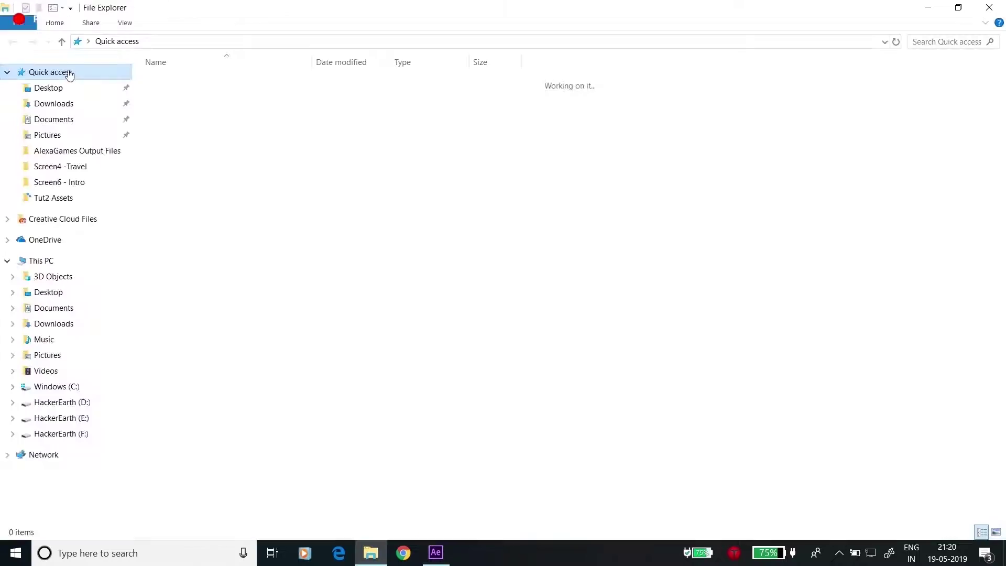
pyautogui.click(58, 88)
pyautogui.click(185, 109)
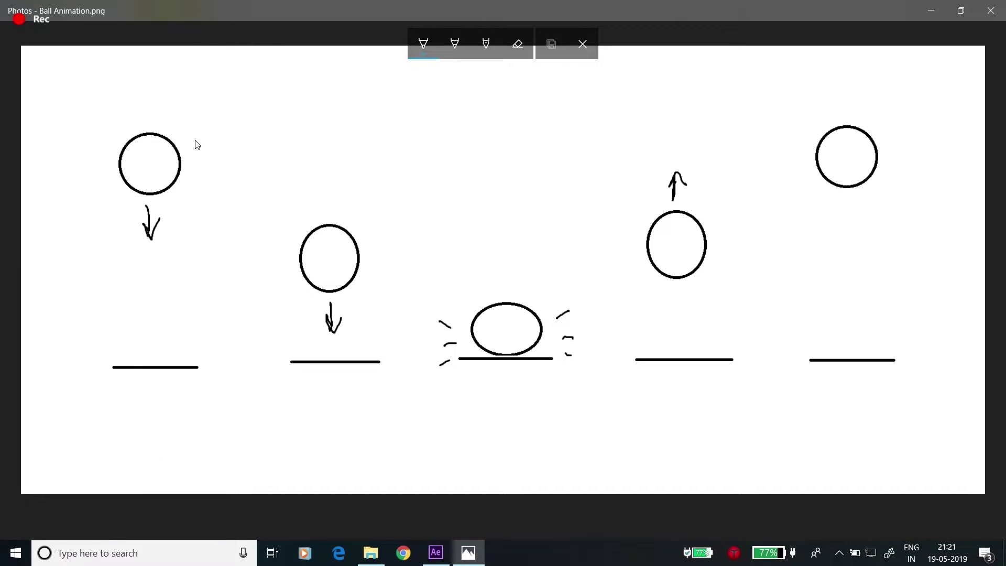
# - Write 'Circular' and 'oval' labels and draw squash arrows on the squashed ball
pyautogui.moveTo(195, 138)
pyautogui.mouseDown()
pyautogui.moveTo(211, 157)
pyautogui.moveTo(222, 152)
pyautogui.moveTo(252, 111)
pyautogui.moveTo(276, 103)
pyautogui.mouseUp()
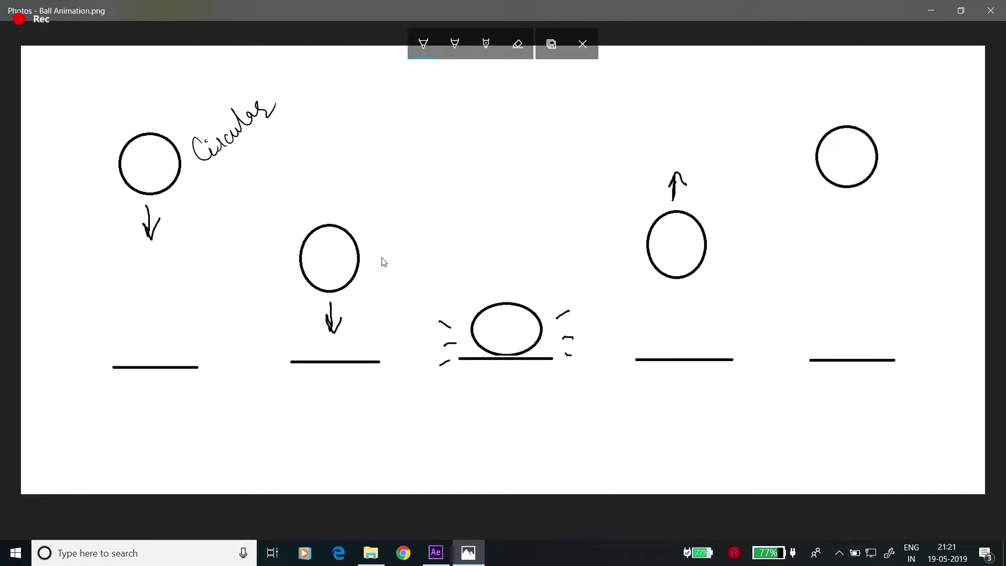
pyautogui.moveTo(386, 245)
pyautogui.mouseDown()
pyautogui.moveTo(385, 253)
pyautogui.moveTo(424, 240)
pyautogui.mouseUp()
pyautogui.moveTo(478, 329)
pyautogui.mouseDown()
pyautogui.moveTo(519, 323)
pyautogui.moveTo(521, 334)
pyautogui.moveTo(487, 334)
pyautogui.mouseUp()
pyautogui.moveTo(507, 315); pyautogui.dragTo(506, 348)
pyautogui.moveTo(499, 339); pyautogui.dragTo(513, 339)
# - Label the rising ball 'oval' with stretch arrows and the top-right ball 'Circular'
pyautogui.moveTo(719, 233)
pyautogui.mouseDown()
pyautogui.moveTo(747, 236)
pyautogui.moveTo(758, 226)
pyautogui.mouseUp()
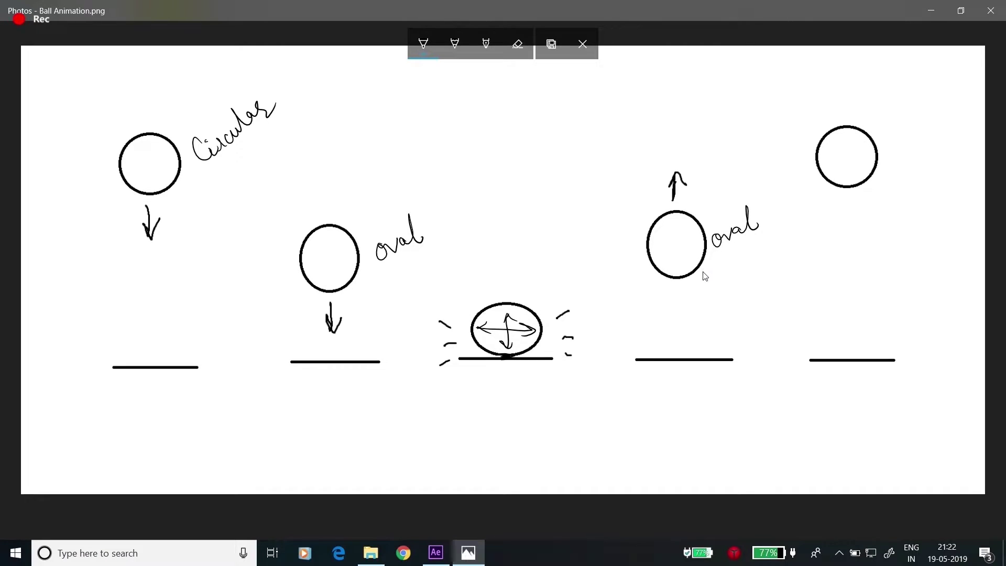
pyautogui.moveTo(659, 239); pyautogui.dragTo(703, 239)
pyautogui.moveTo(680, 221); pyautogui.dragTo(680, 267)
pyautogui.moveTo(886, 153)
pyautogui.mouseDown()
pyautogui.moveTo(915, 148)
pyautogui.moveTo(912, 158)
pyautogui.mouseUp()
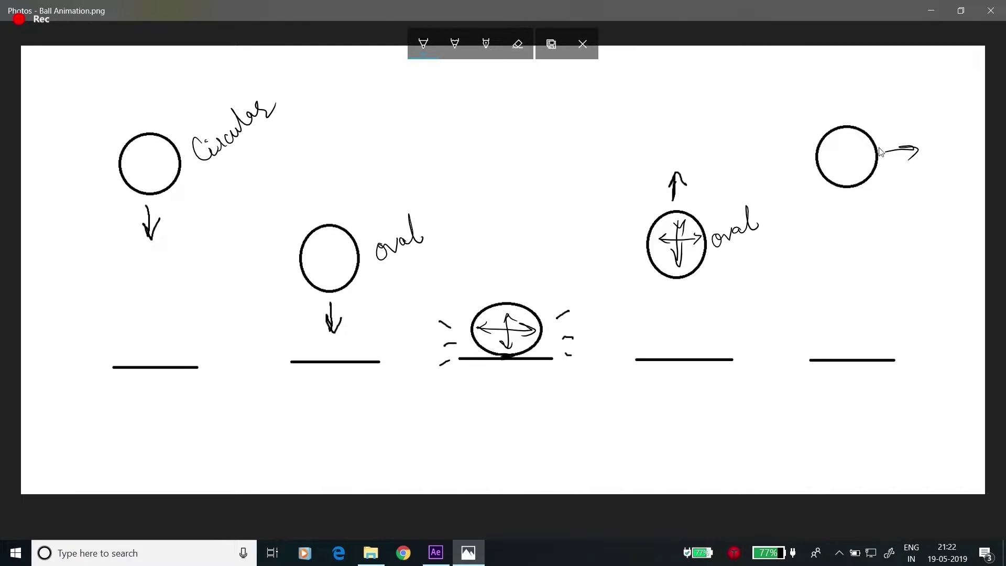
pyautogui.moveTo(849, 92)
pyautogui.mouseDown()
pyautogui.moveTo(884, 96)
pyautogui.moveTo(896, 73)
pyautogui.moveTo(906, 93)
pyautogui.moveTo(929, 77)
pyautogui.mouseUp()
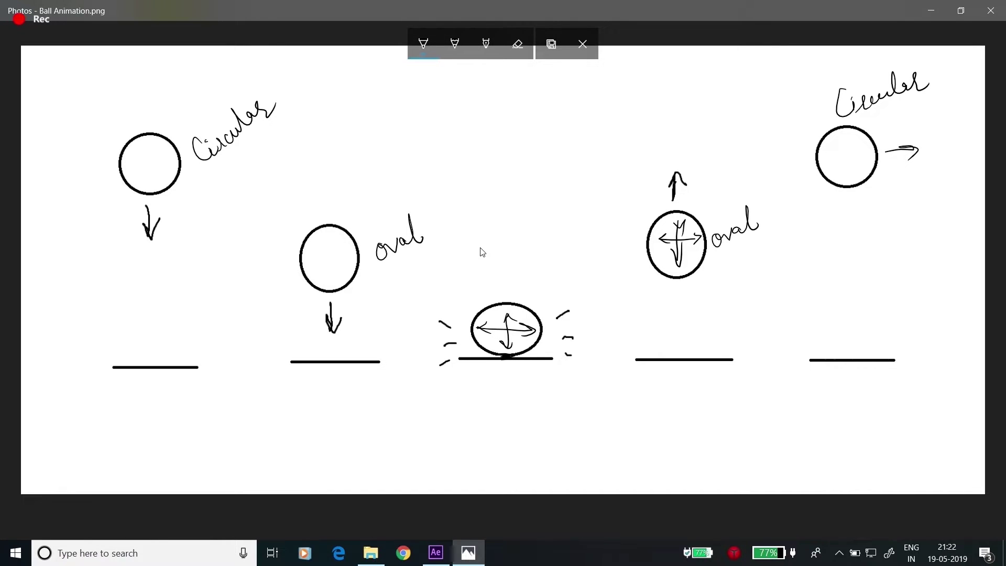
pyautogui.click(921, 10)
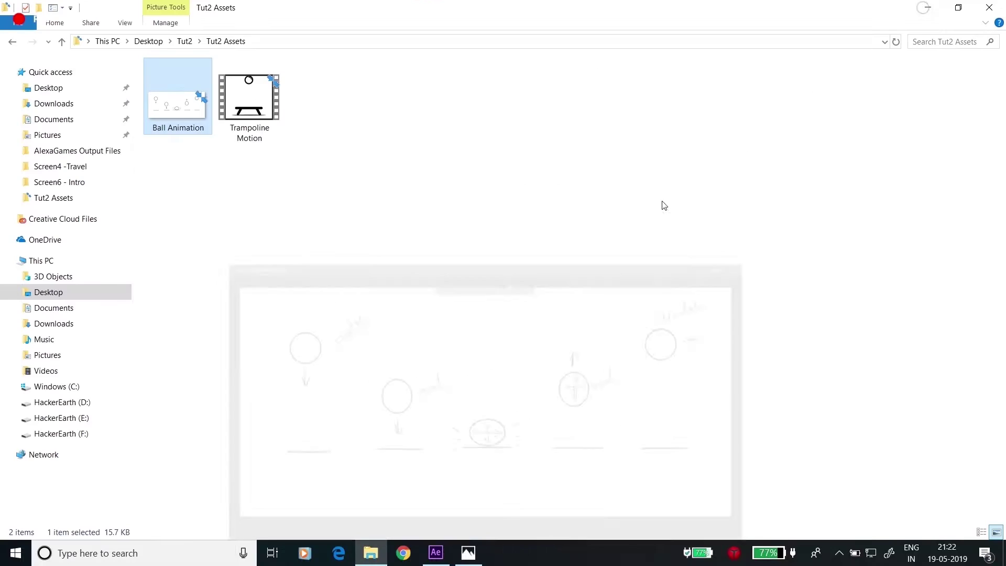
# - Set starting Position and Scale keyframes on the Ball layer at frame 0
pyautogui.click(436, 553)
pyautogui.press('v')
pyautogui.click(118, 414)
pyautogui.press('p')
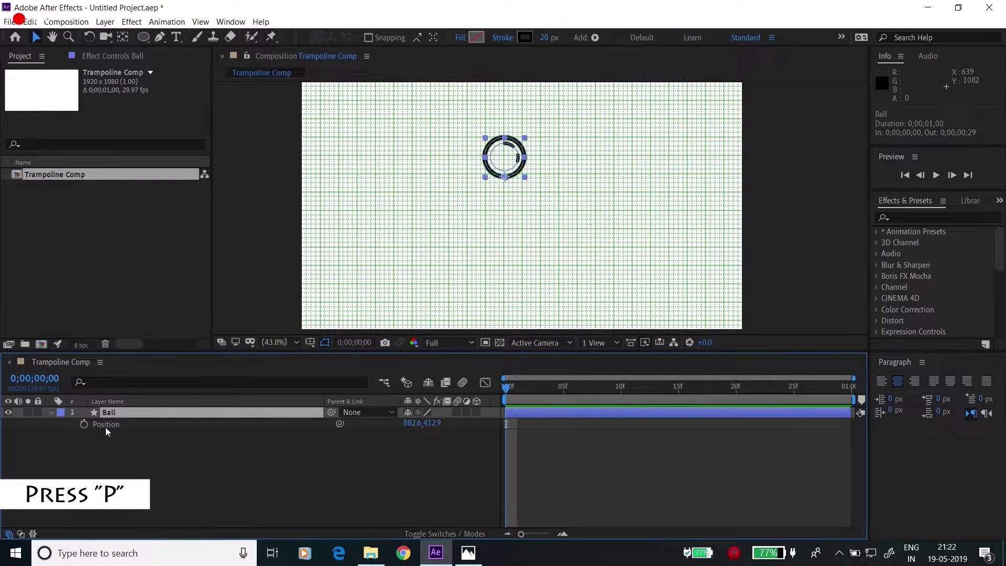
pyautogui.click(120, 412)
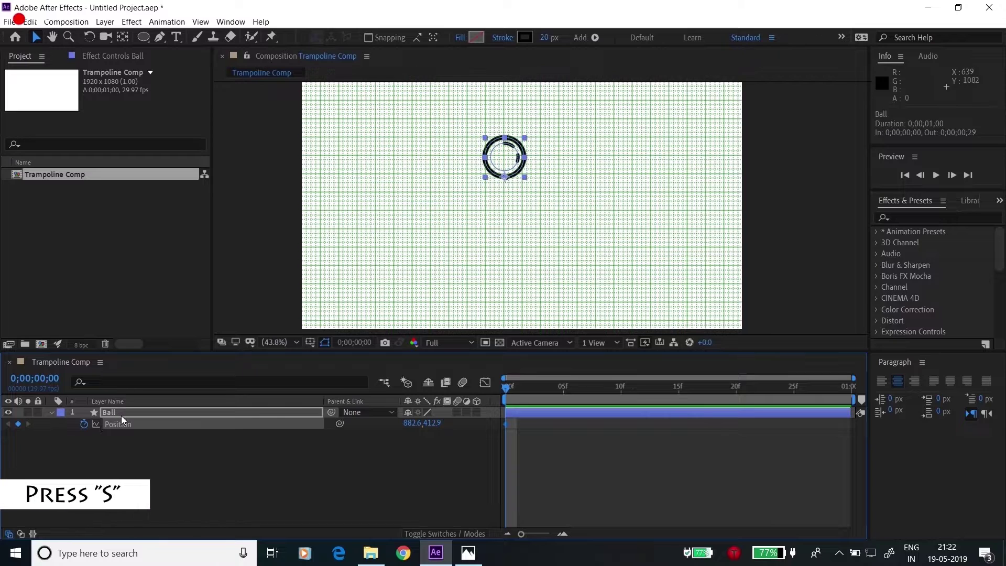
pyautogui.press('s')
pyautogui.click(122, 414)
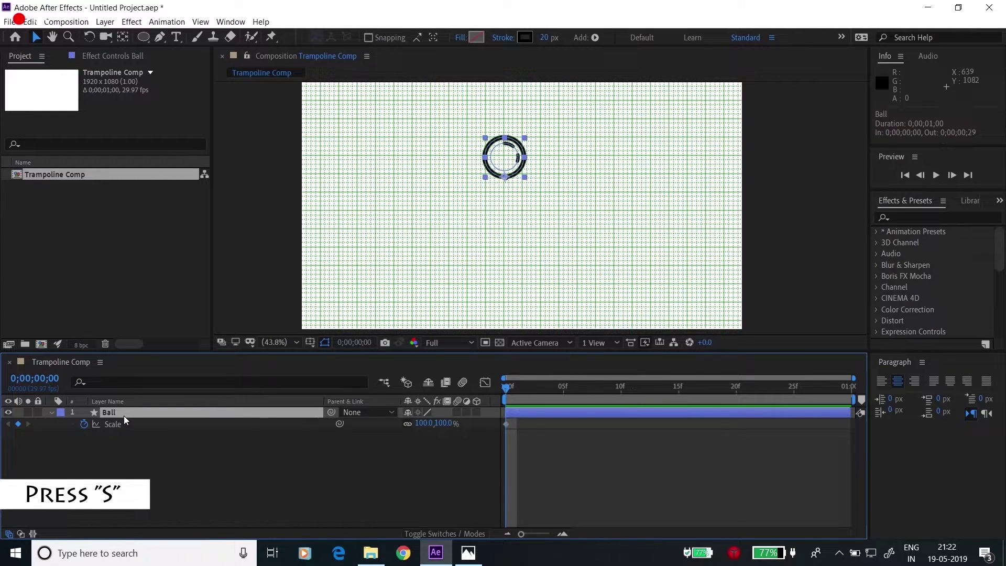
pyautogui.press('u')
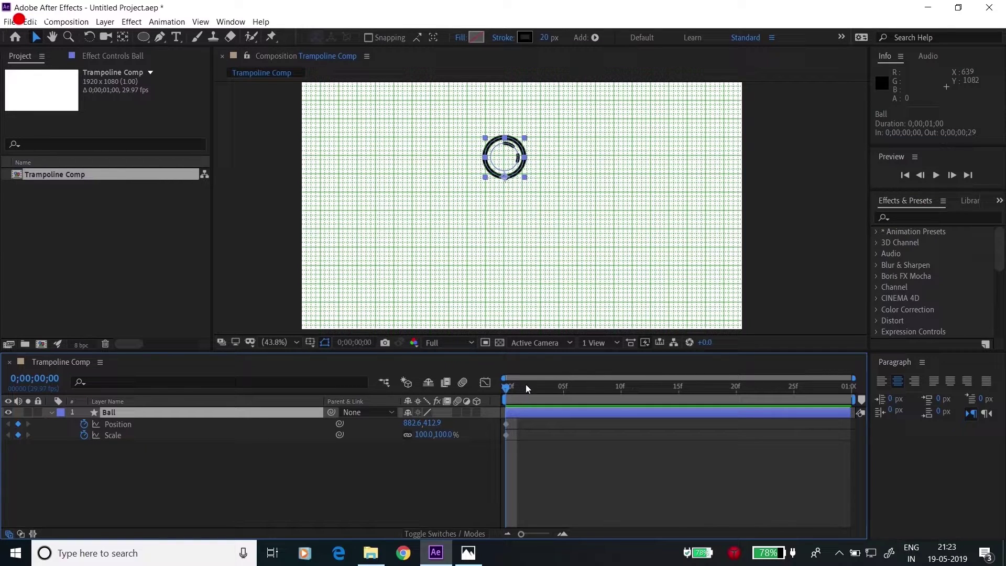
# - Add Position and Scale keyframes at frame 15 and at the last frame, 29
pyautogui.moveTo(507, 392); pyautogui.dragTo(678, 387)
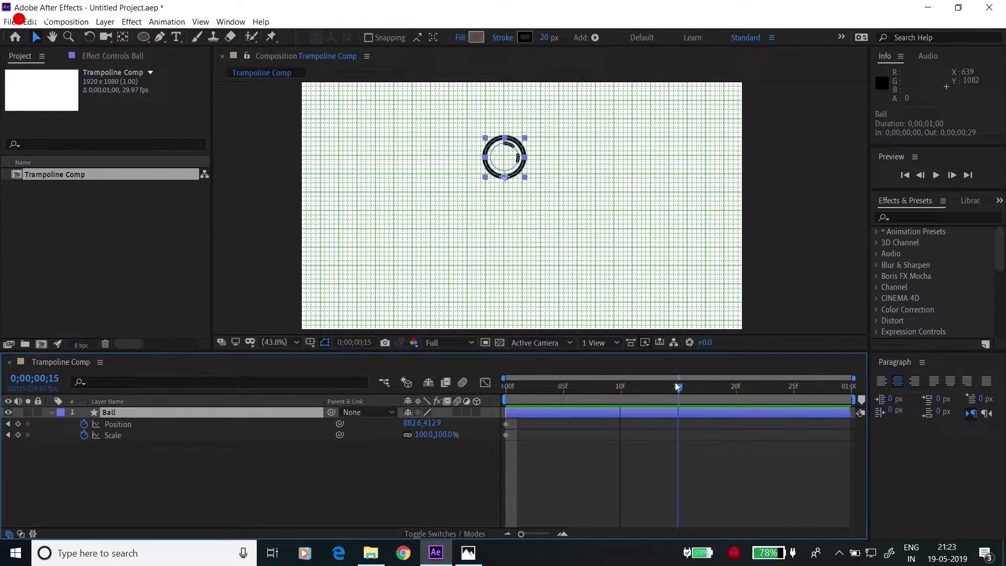
pyautogui.click(18, 424)
pyautogui.click(19, 435)
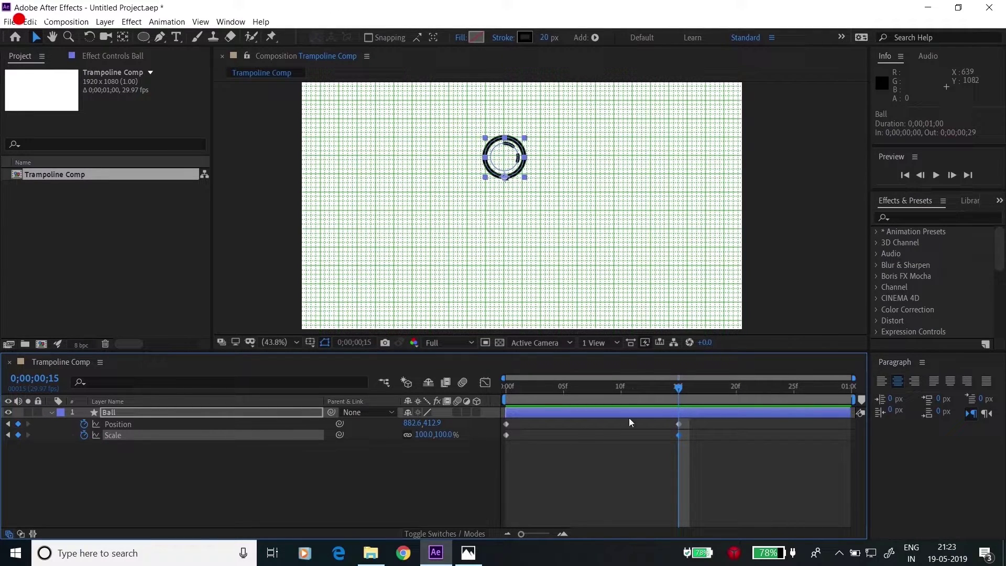
pyautogui.moveTo(678, 388); pyautogui.dragTo(858, 379)
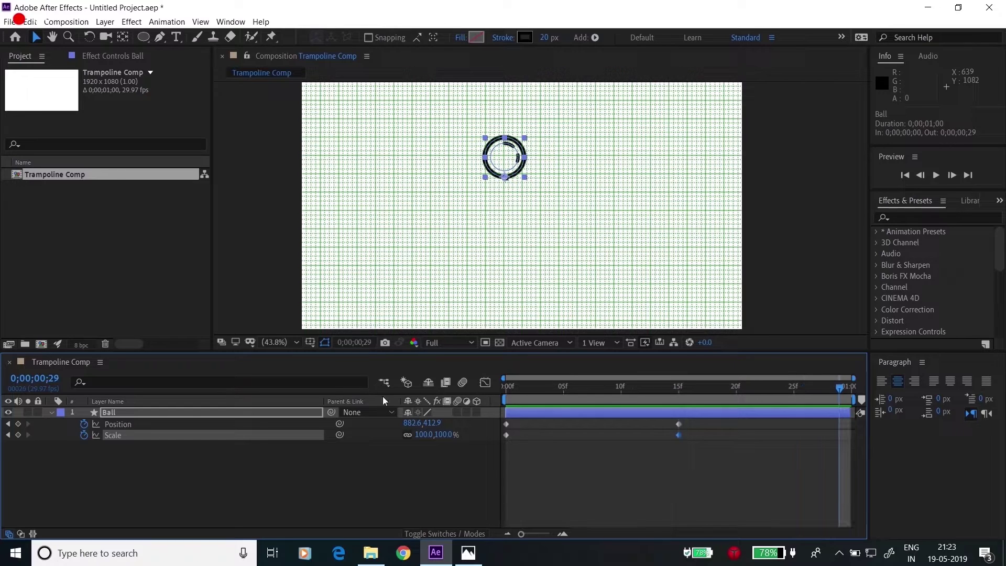
pyautogui.click(18, 435)
pyautogui.click(18, 424)
# - Drag the ball down to its bounce point (y 865) at frame 15
pyautogui.click(76, 493)
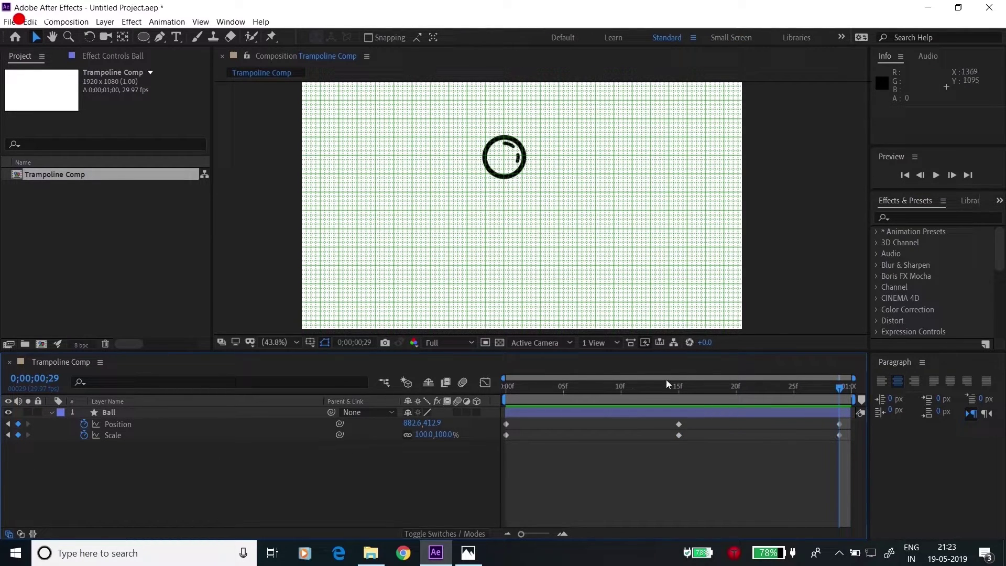
pyautogui.click(9, 424)
pyautogui.click(696, 424)
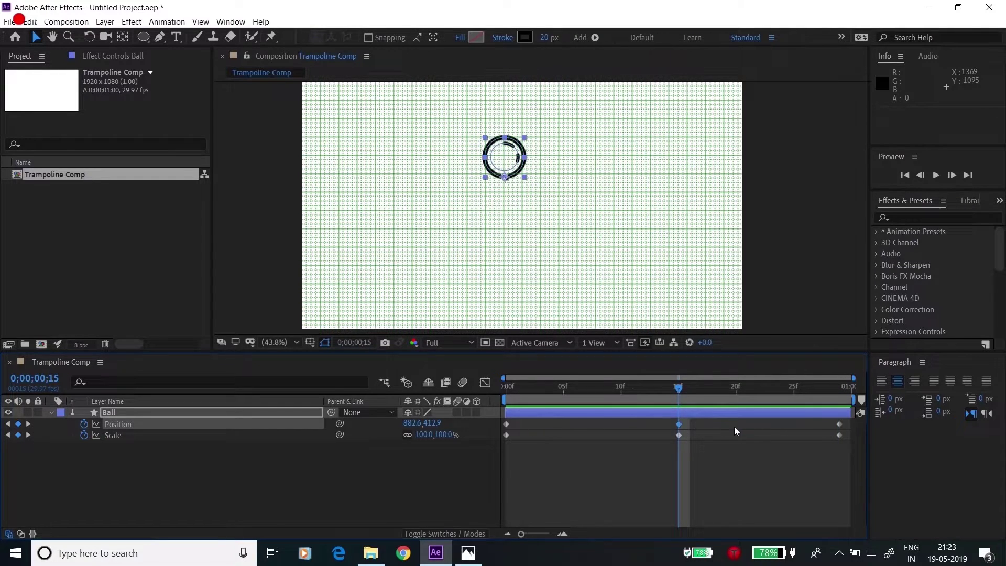
pyautogui.click(706, 419)
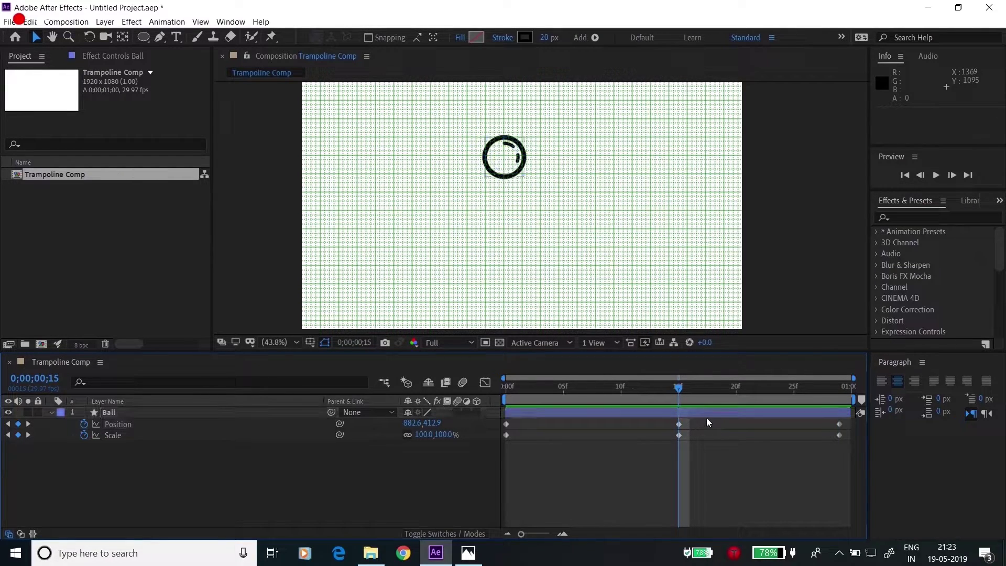
pyautogui.click(524, 177)
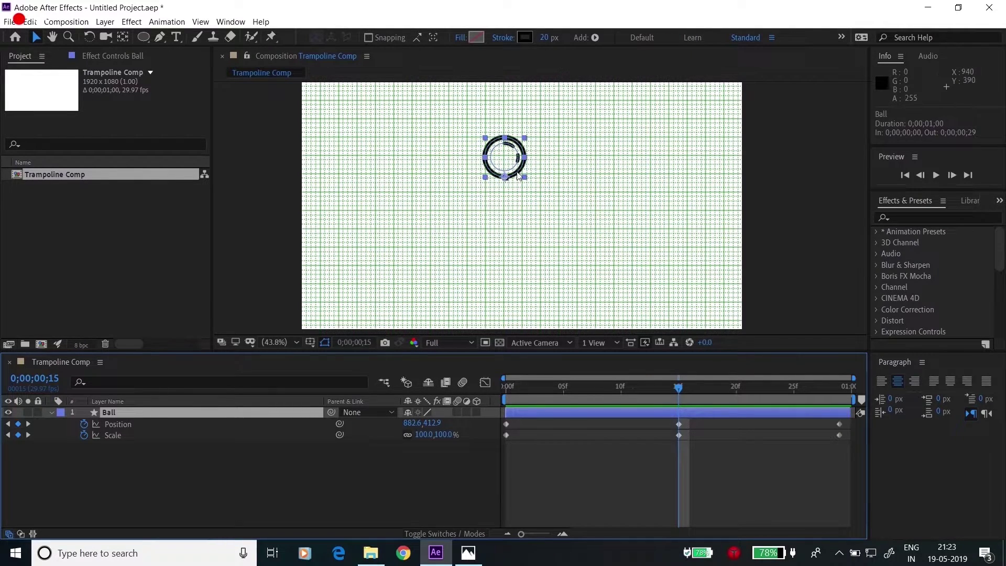
pyautogui.moveTo(519, 177); pyautogui.dragTo(519, 278)
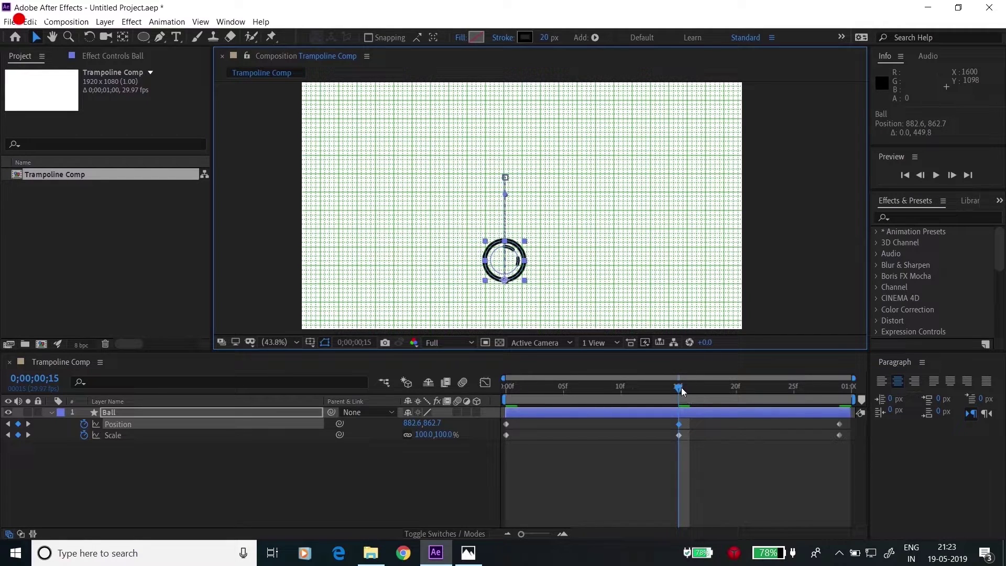
# - Scrub and preview the bounce, then return to the first frame
pyautogui.moveTo(679, 387); pyautogui.dragTo(529, 382)
pyautogui.click(806, 387)
pyautogui.click(589, 432)
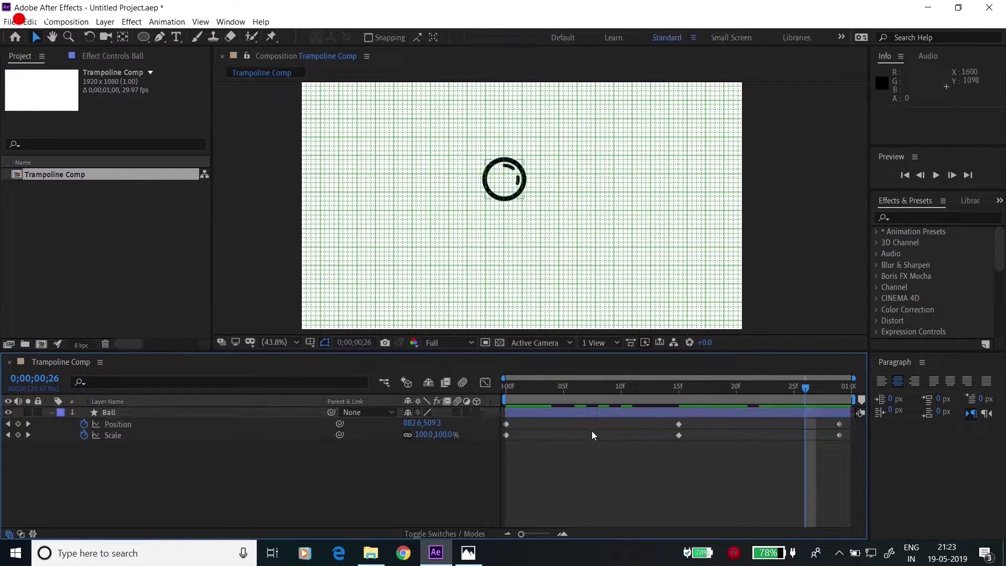
pyautogui.press('space')
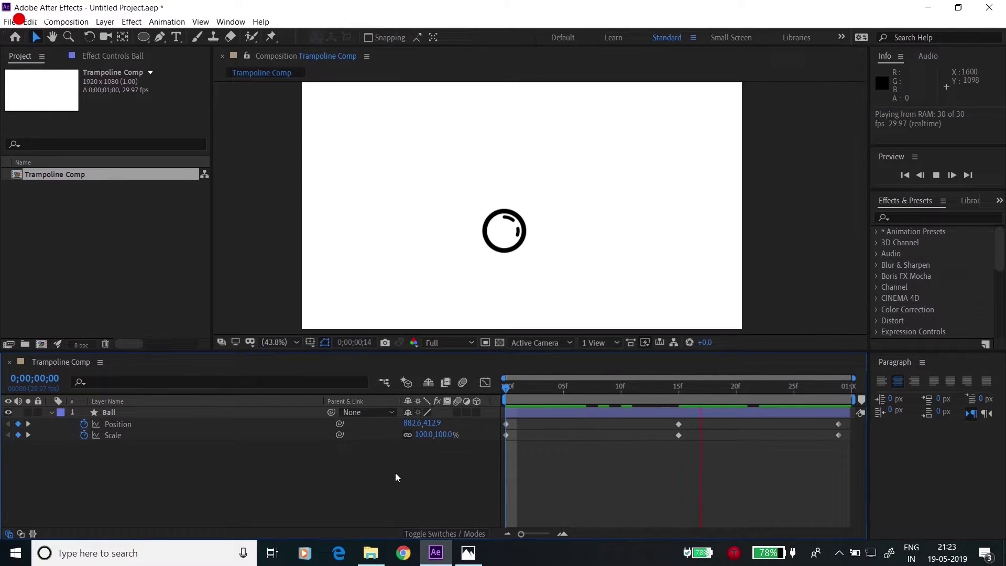
pyautogui.click(564, 391)
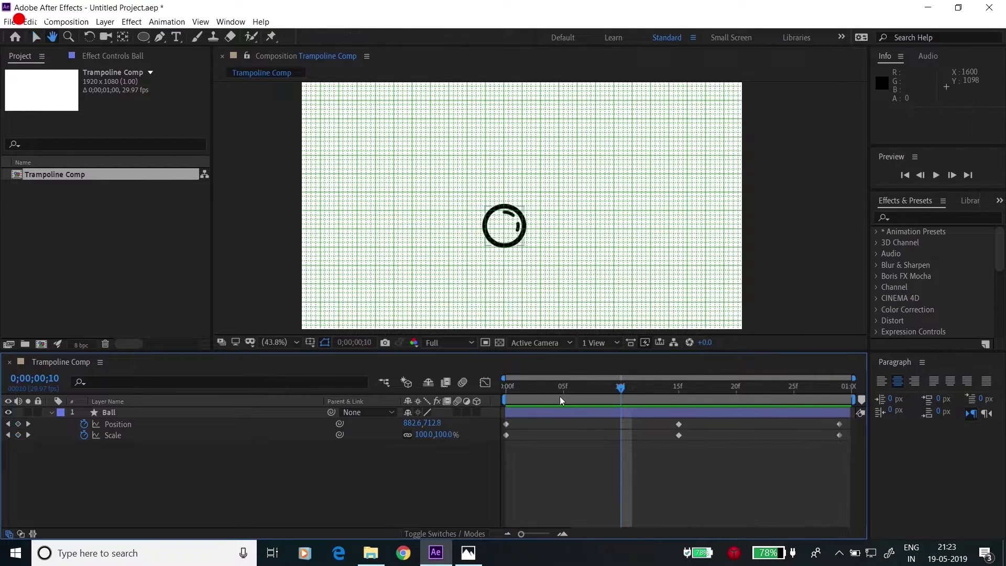
pyautogui.click(514, 388)
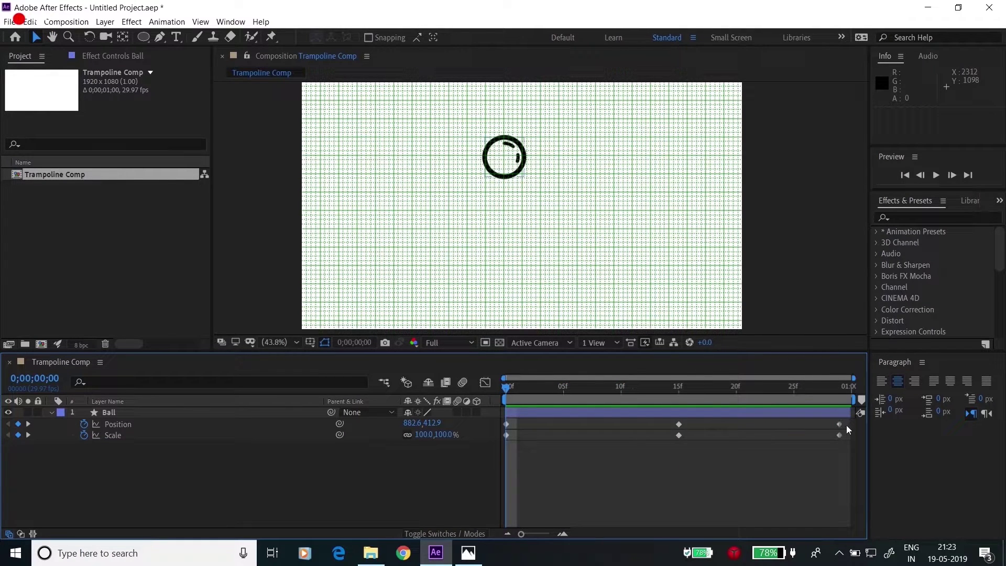
# - Easy-ease the Position keyframes and drag speed-graph handles toward frame 15 for a sharper bounce
pyautogui.moveTo(847, 427); pyautogui.dragTo(483, 429)
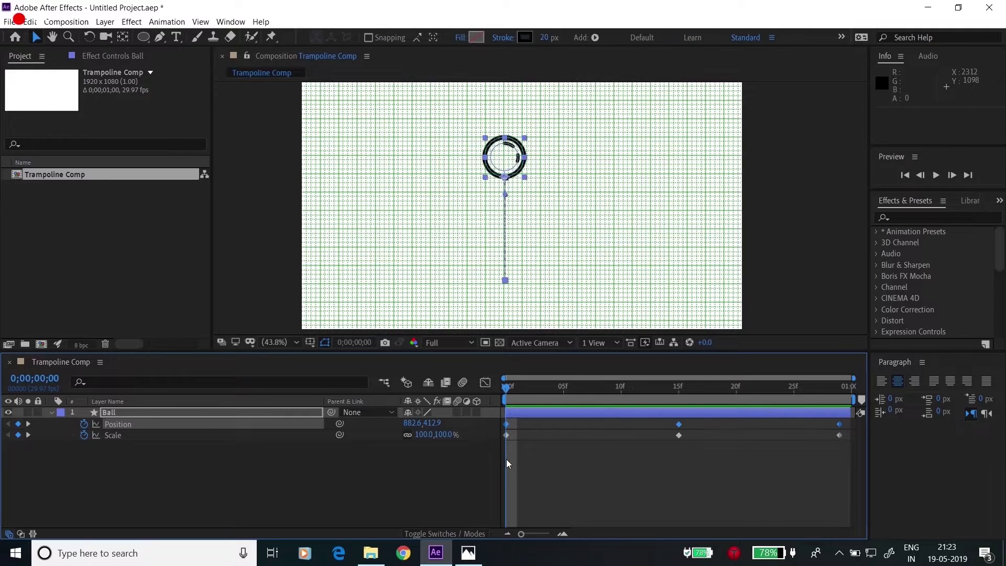
pyautogui.press('F9')
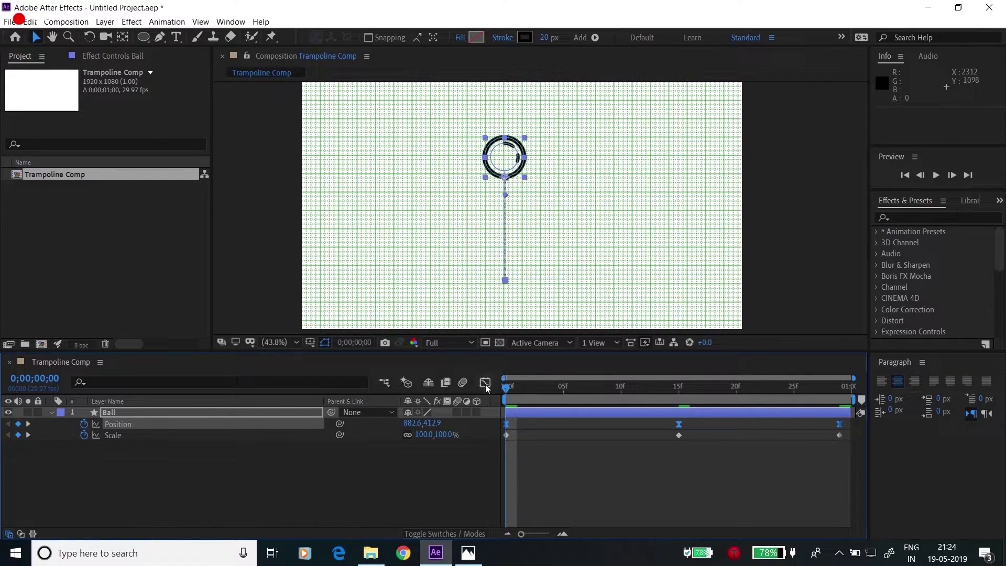
pyautogui.click(485, 383)
pyautogui.moveTo(697, 476); pyautogui.dragTo(662, 498)
pyautogui.moveTo(534, 501); pyautogui.dragTo(625, 497)
pyautogui.moveTo(841, 486)
pyautogui.mouseDown()
pyautogui.moveTo(821, 516)
pyautogui.moveTo(687, 504)
pyautogui.moveTo(671, 466)
pyautogui.moveTo(703, 494)
pyautogui.moveTo(661, 516)
pyautogui.mouseUp()
pyautogui.click(679, 388)
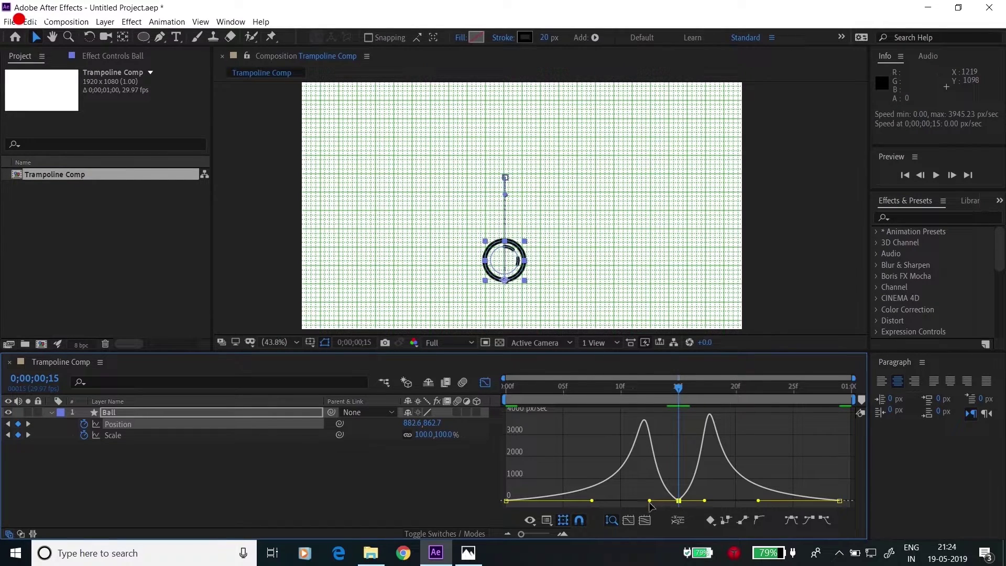
pyautogui.moveTo(652, 502); pyautogui.dragTo(696, 500)
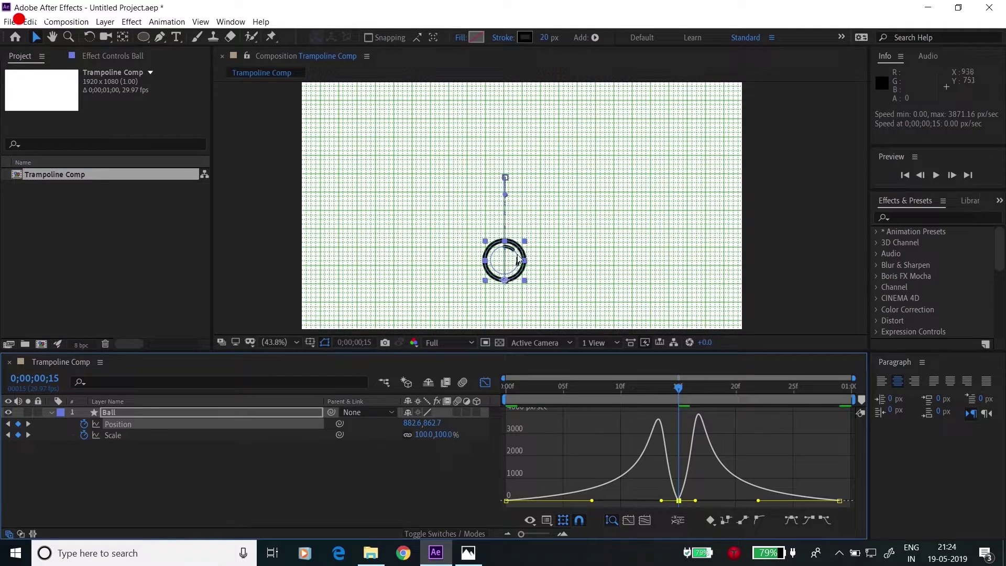
pyautogui.press('space')
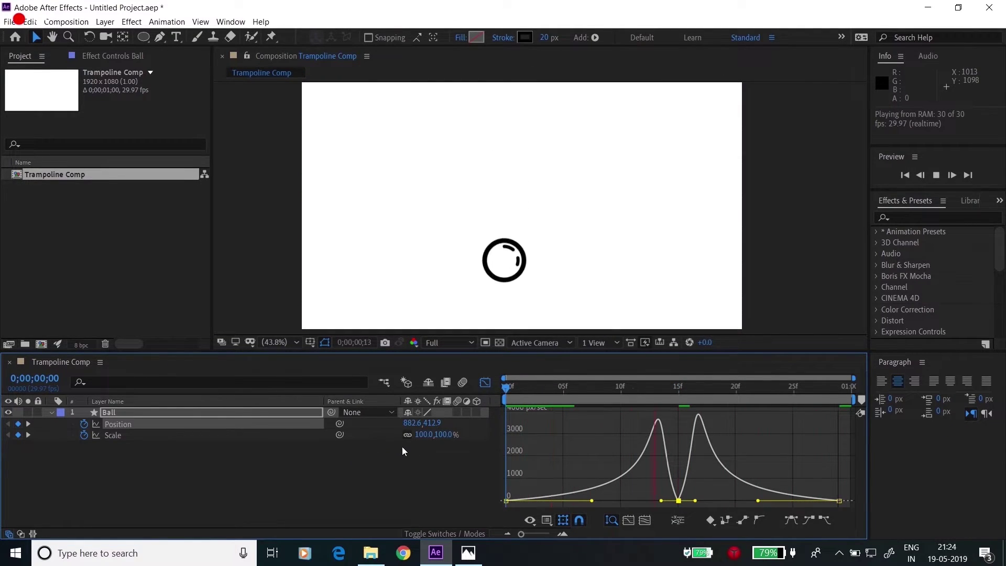
# - At frame 13, stretch the ball to Scale 80, 120
pyautogui.click(144, 416)
pyautogui.click(485, 383)
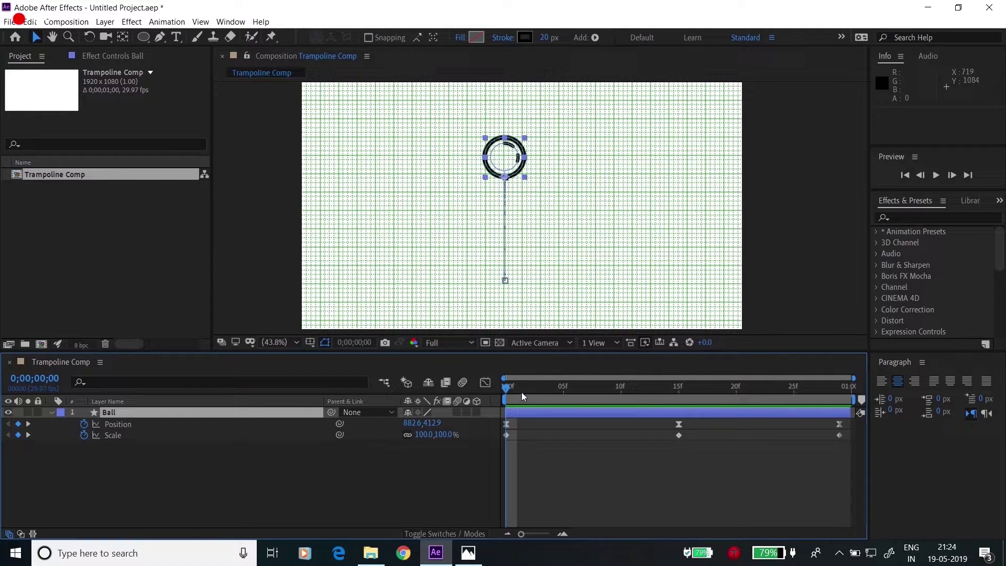
pyautogui.moveTo(640, 388); pyautogui.dragTo(655, 386)
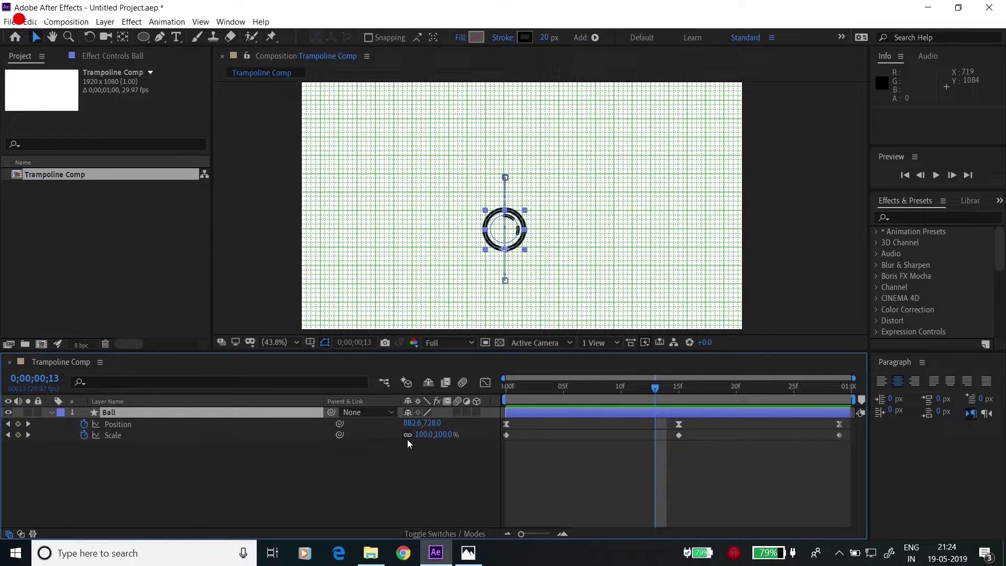
pyautogui.click(427, 435)
pyautogui.write('80')
pyautogui.press('Tab')
pyautogui.write('120')
pyautogui.press('Return')
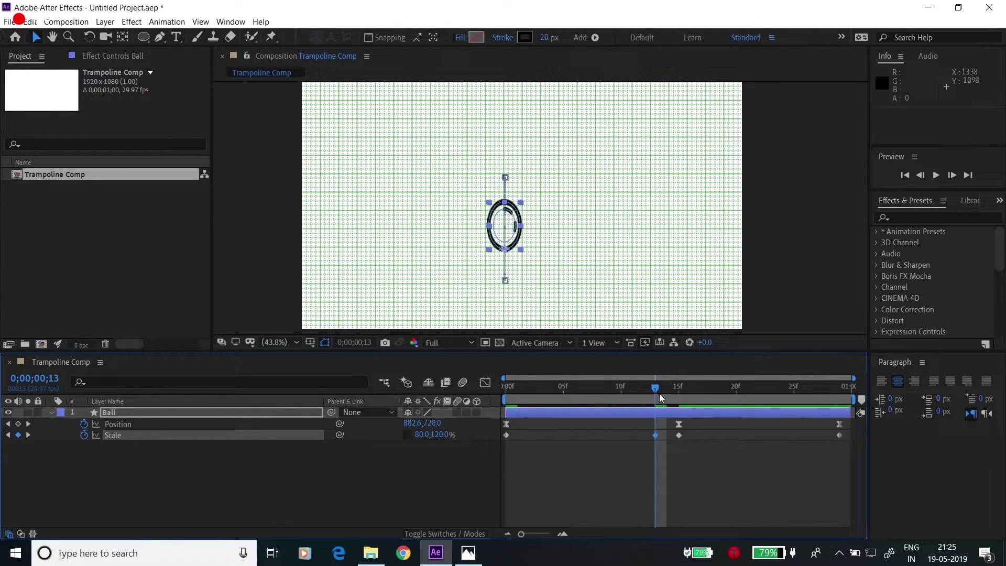
# - At frame 15, squash the ball to Scale 120, 80
pyautogui.moveTo(659, 389); pyautogui.dragTo(678, 388)
pyautogui.click(425, 434)
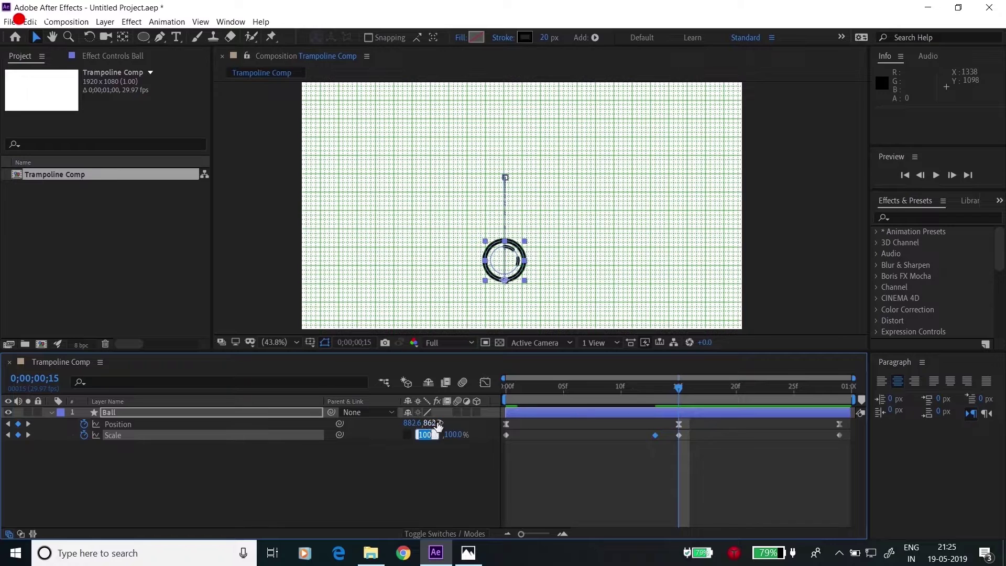
pyautogui.write('120')
pyautogui.press('Tab')
pyautogui.write('80')
pyautogui.press('Return')
# - Copy the 80, 120 stretch keyframe from frame 13 to frame 17
pyautogui.moveTo(677, 389); pyautogui.dragTo(702, 386)
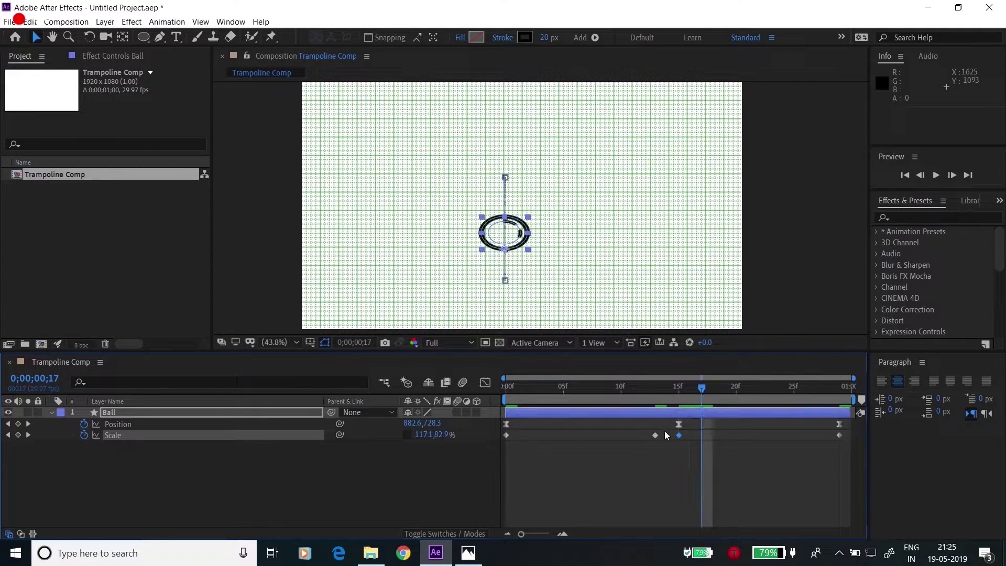
pyautogui.moveTo(662, 437); pyautogui.dragTo(651, 441)
pyautogui.hotkey('ctrl', 'c')
pyautogui.hotkey('ctrl', 'v')
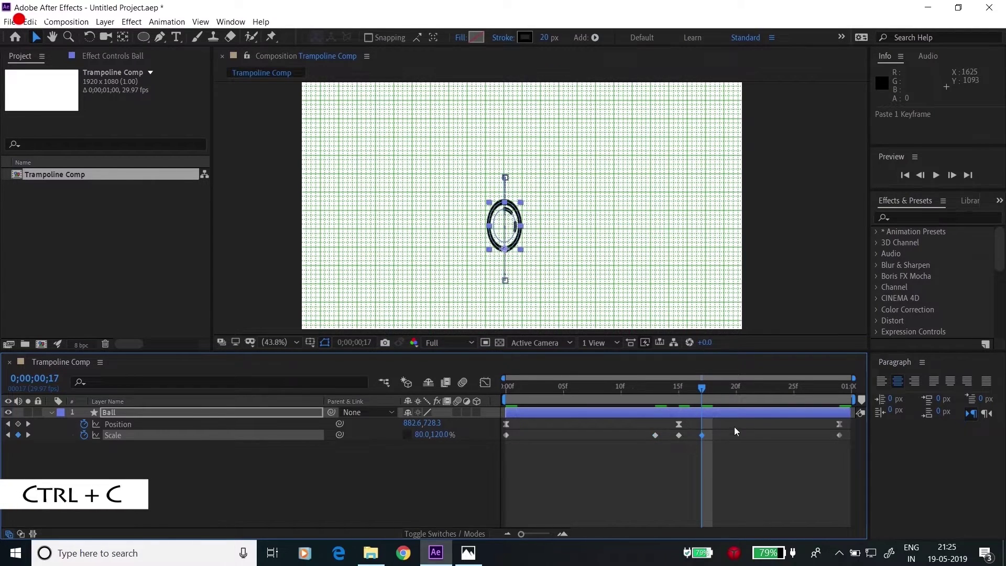
# - Easy-ease all the Scale keyframes and preview the bounce from frame 0
pyautogui.moveTo(704, 386); pyautogui.dragTo(853, 375)
pyautogui.click(839, 435)
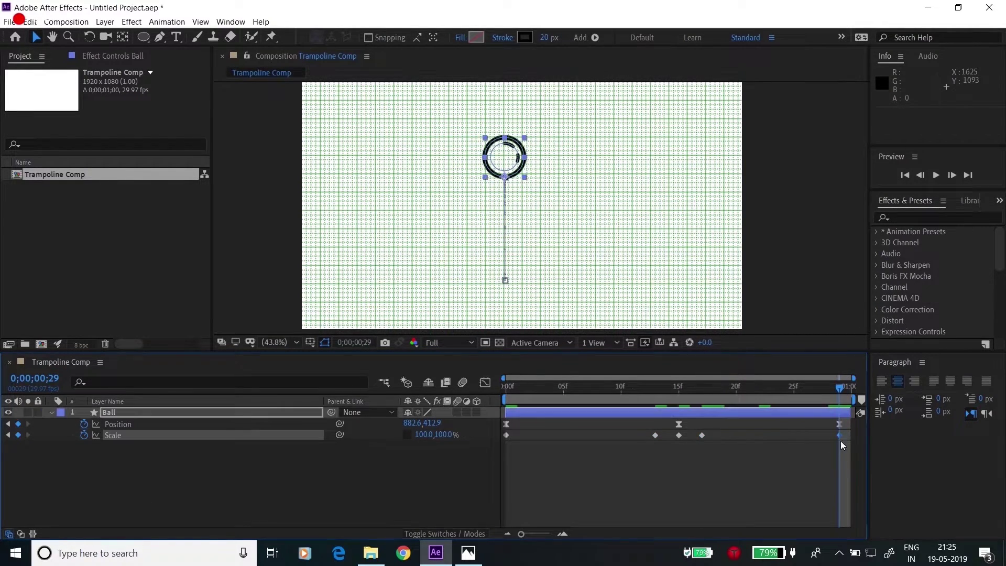
pyautogui.moveTo(845, 435); pyautogui.dragTo(496, 463)
pyautogui.press('F9')
pyautogui.click(445, 481)
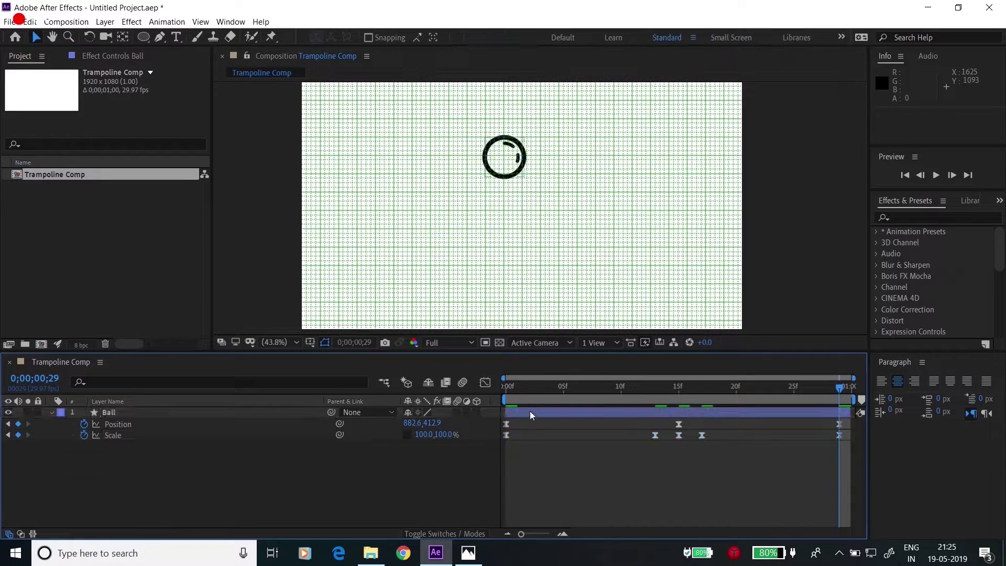
pyautogui.moveTo(537, 389); pyautogui.dragTo(506, 389)
pyautogui.press('space')
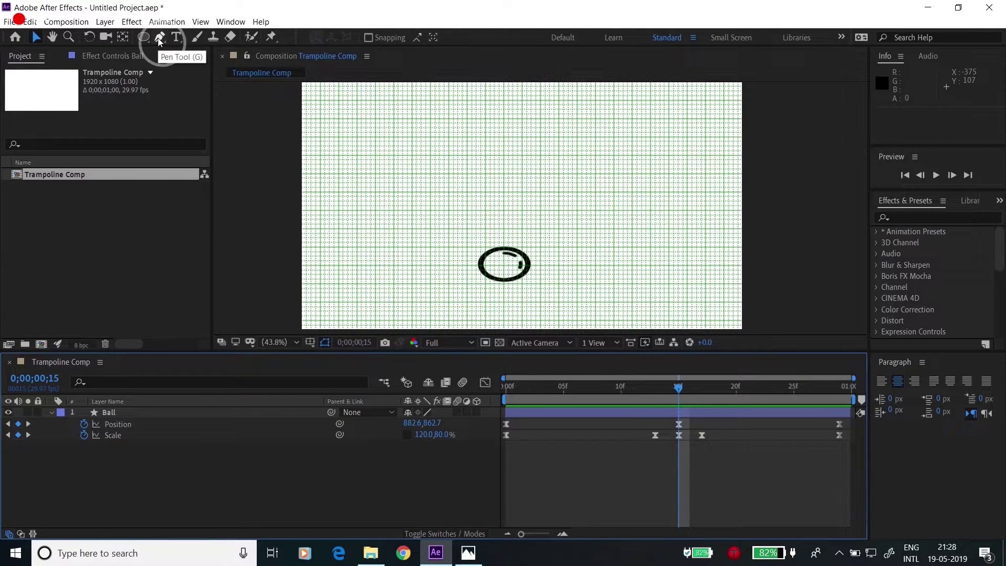
# - Draw a horizontal trampoline base line under the ball with a 60 px stroke
pyautogui.click(159, 37)
pyautogui.click(430, 283)
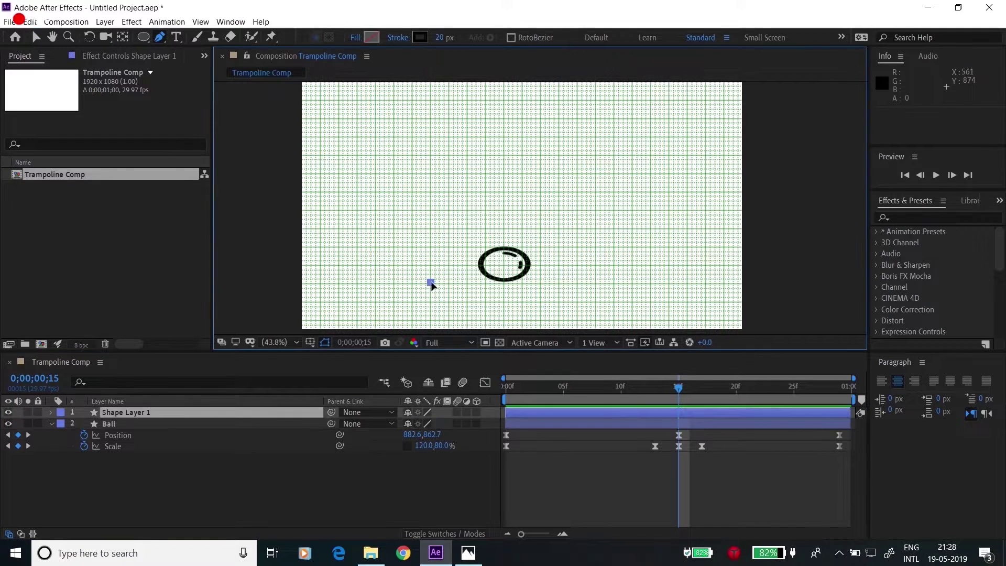
pyautogui.click(578, 283)
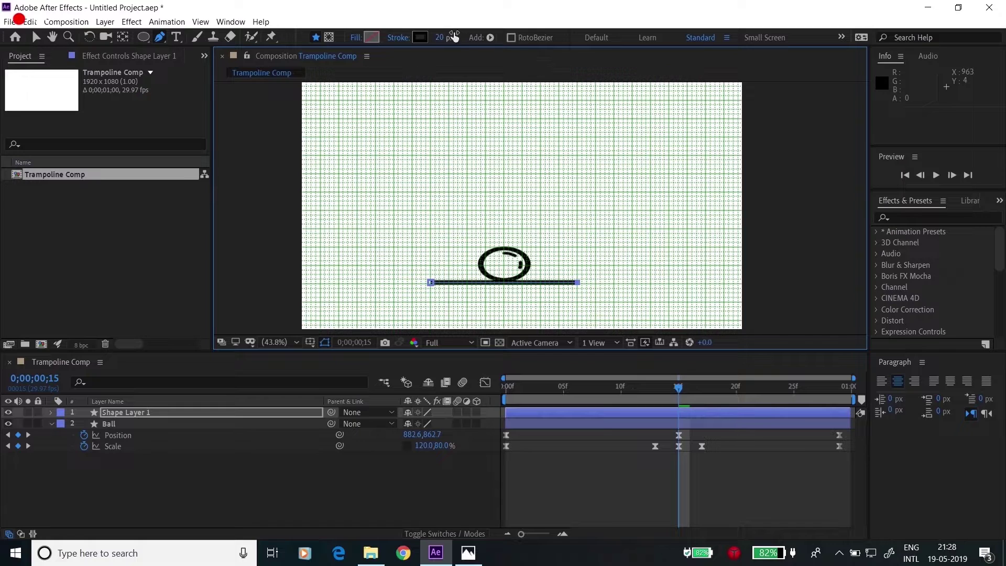
pyautogui.click(451, 38)
pyautogui.write('60')
pyautogui.press('Return')
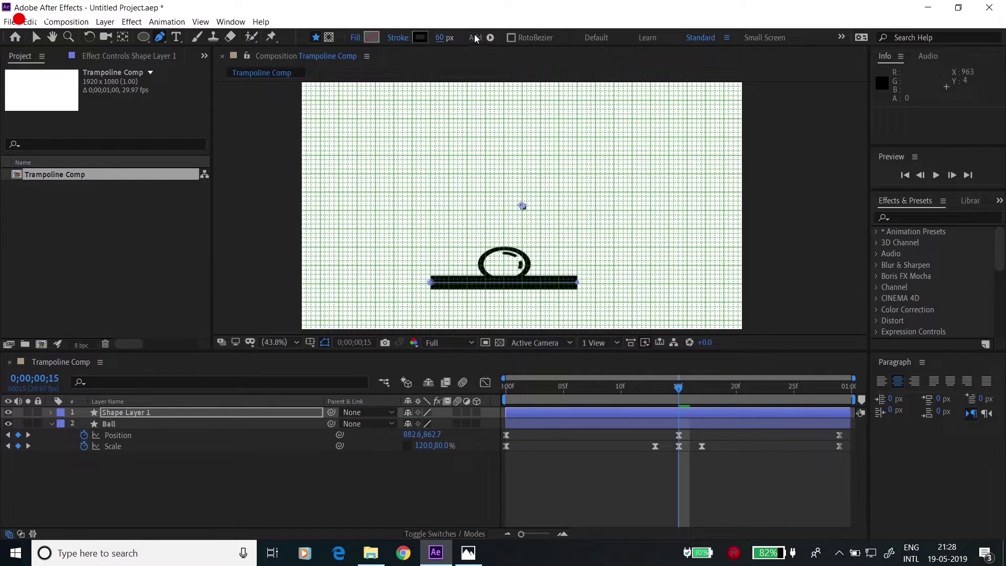
# - Give the base line's stroke a Round Cap
pyautogui.click(50, 412)
pyautogui.click(61, 425)
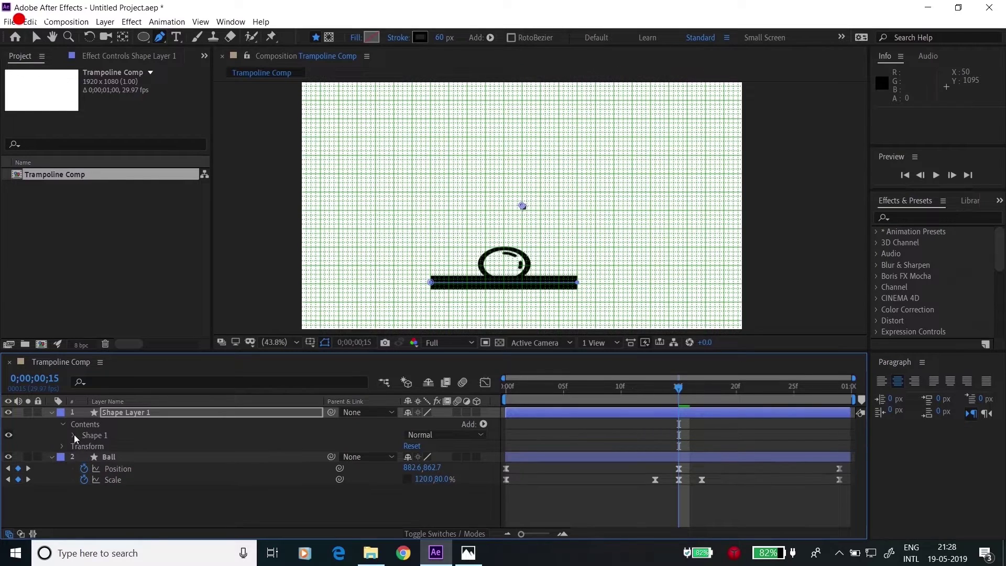
pyautogui.click(74, 436)
pyautogui.click(84, 458)
pyautogui.scroll(-1, 87, 457)
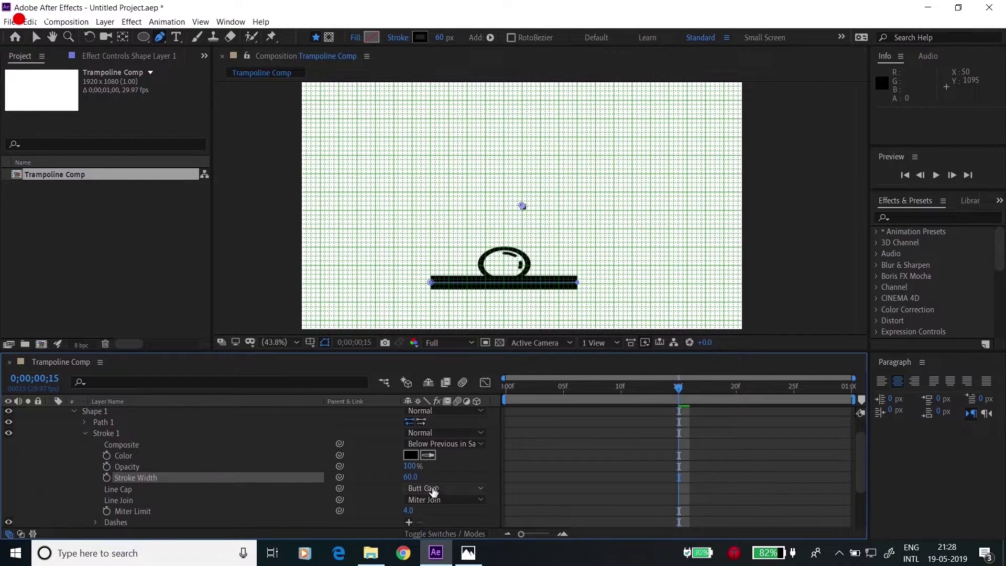
pyautogui.click(425, 489)
pyautogui.click(427, 514)
pyautogui.scroll(3, 303, 470)
pyautogui.click(74, 435)
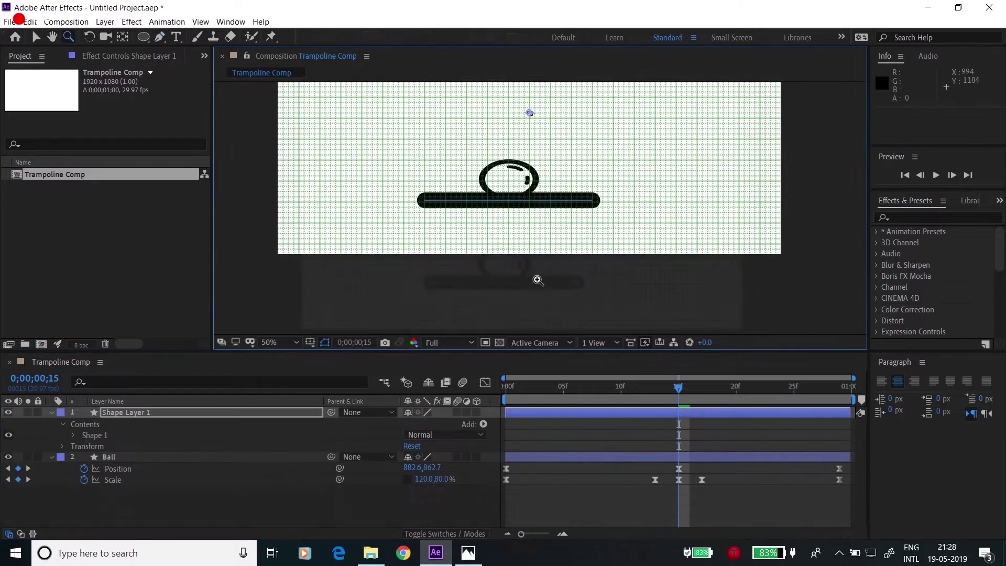
# - Draw a slanted leg below the base's right end with round line caps
pyautogui.press('z')
pyautogui.click(535, 208)
pyautogui.moveTo(533, 231); pyautogui.dragTo(529, 242)
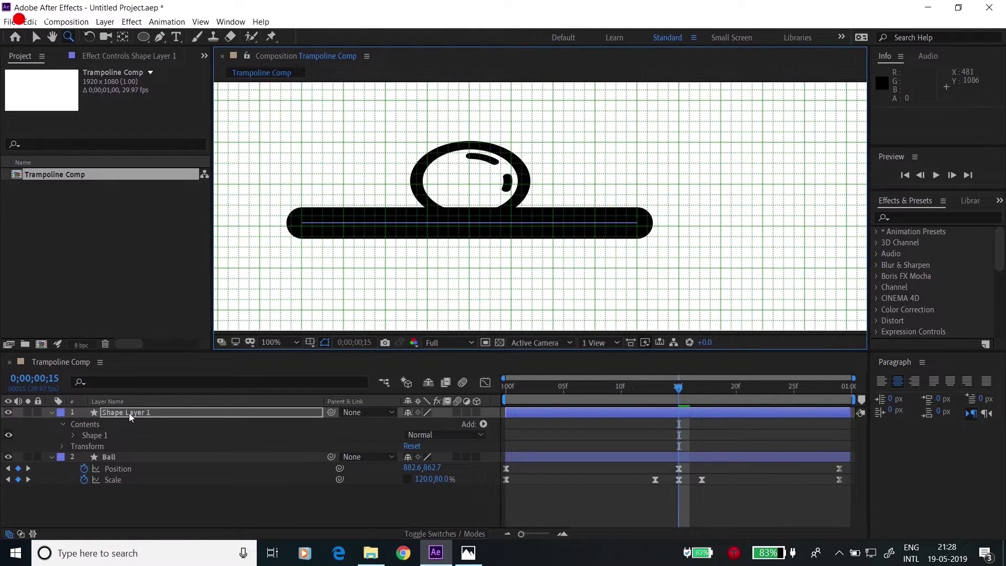
pyautogui.click(129, 412)
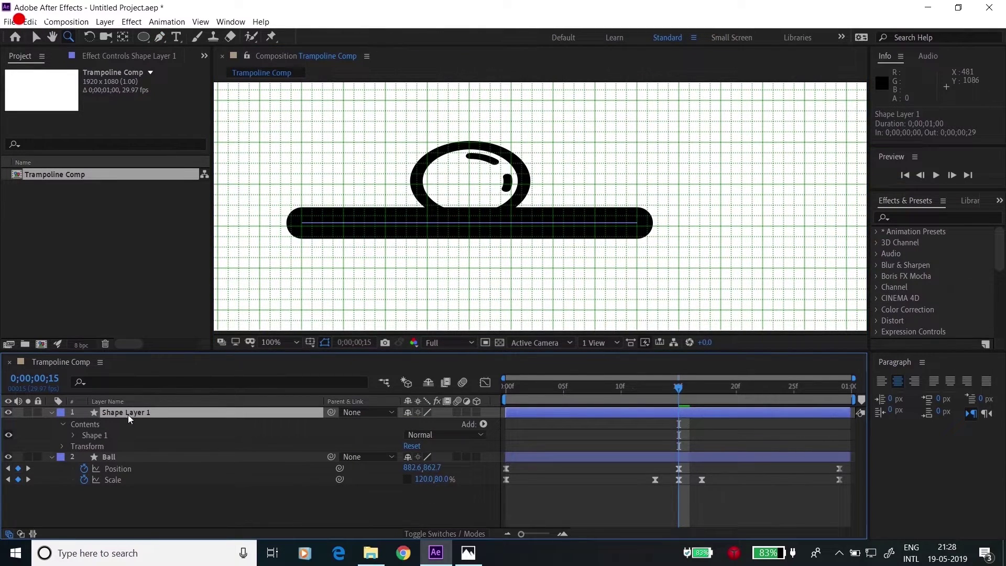
pyautogui.click(160, 37)
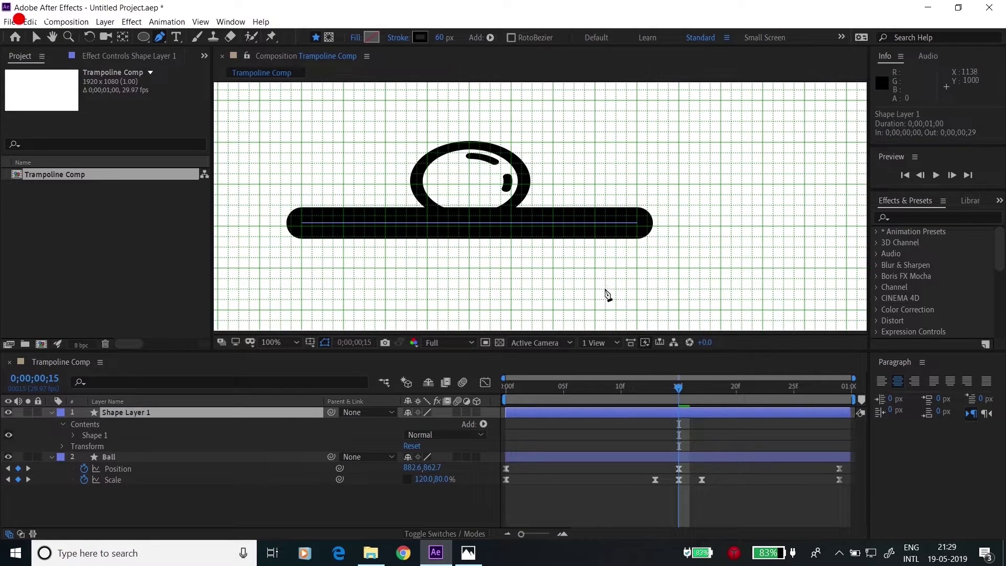
pyautogui.click(606, 288)
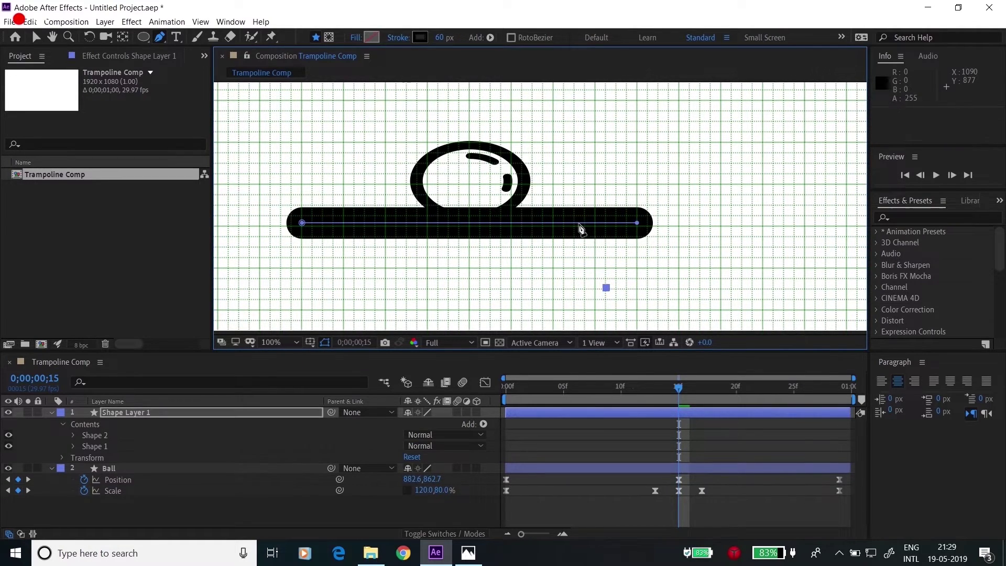
pyautogui.click(578, 223)
pyautogui.press('v')
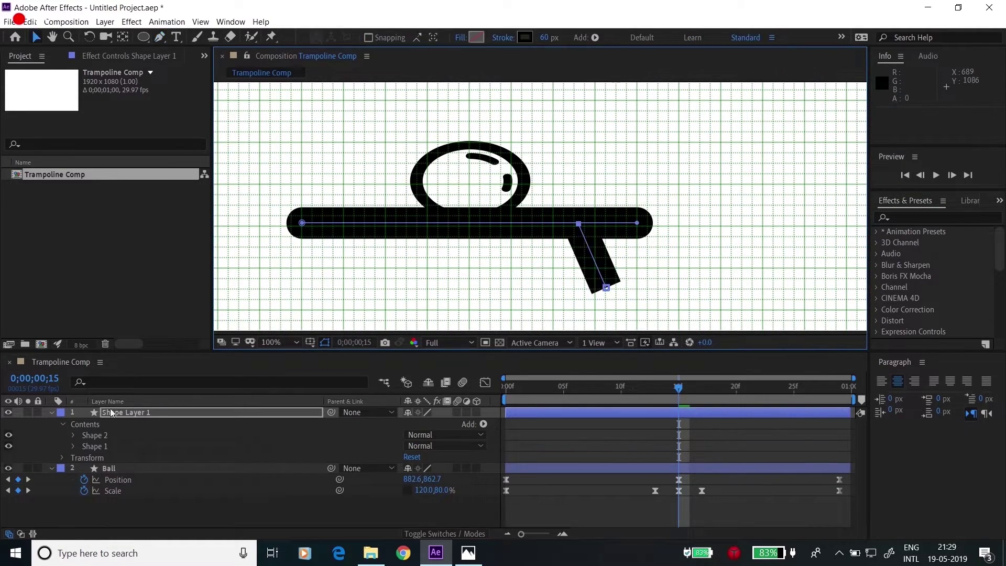
pyautogui.click(74, 435)
pyautogui.click(83, 457)
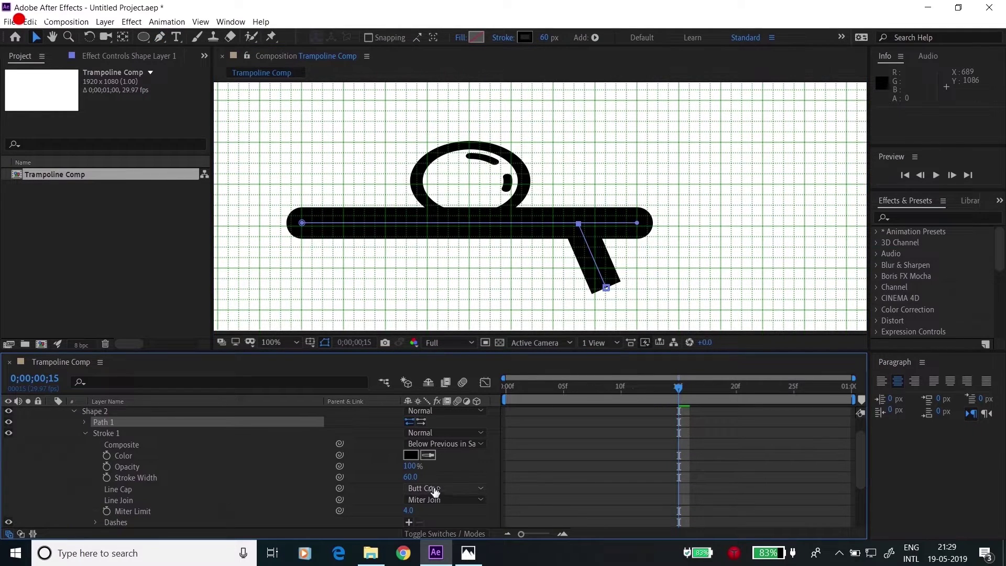
pyautogui.click(443, 487)
pyautogui.click(427, 518)
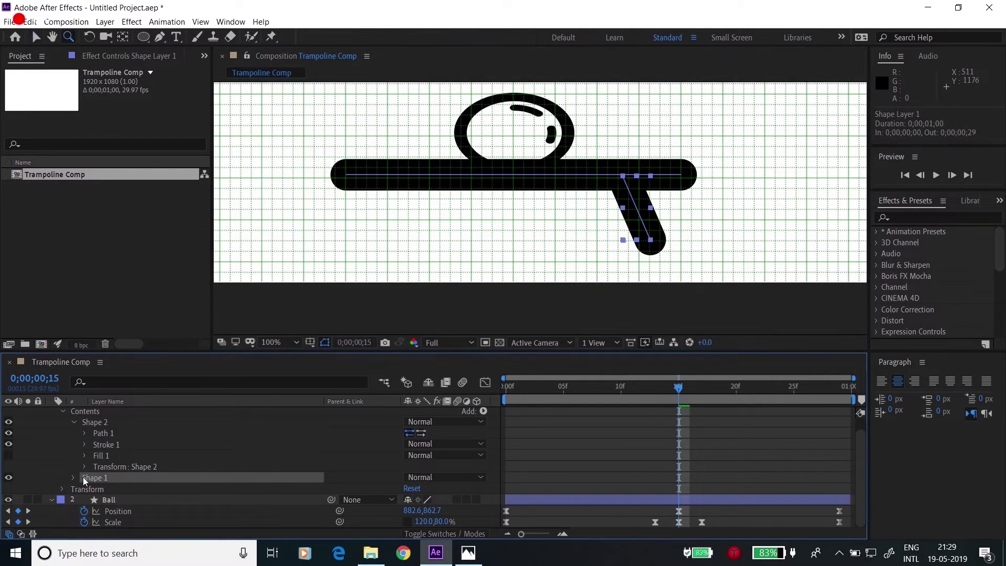
# - Rename the shape groups Shape 1 to 'Base' and Shape 2 to 'Leg1'
pyautogui.click(97, 423)
pyautogui.click(54, 479)
pyautogui.press('Return')
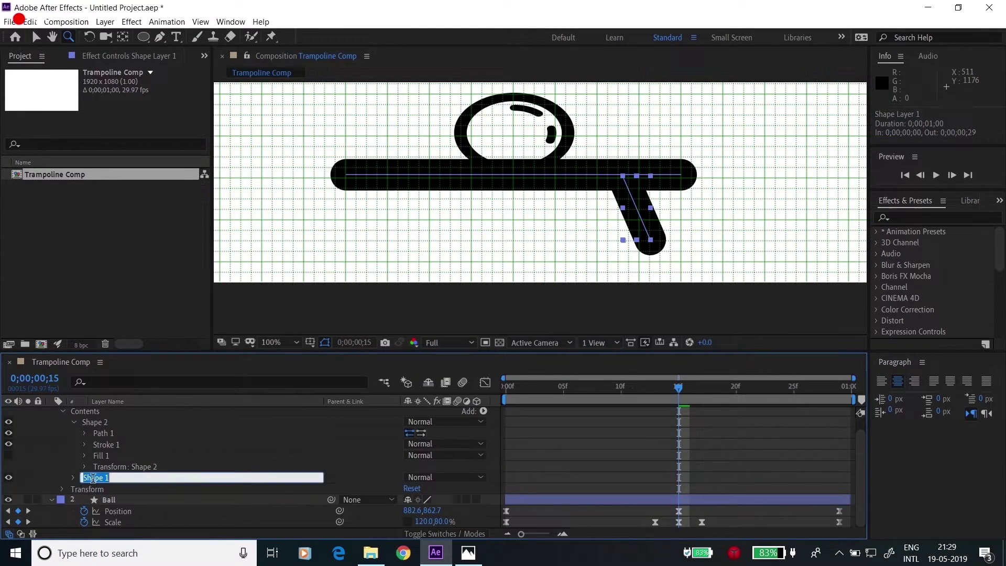
pyautogui.write('Base')
pyautogui.press('Return')
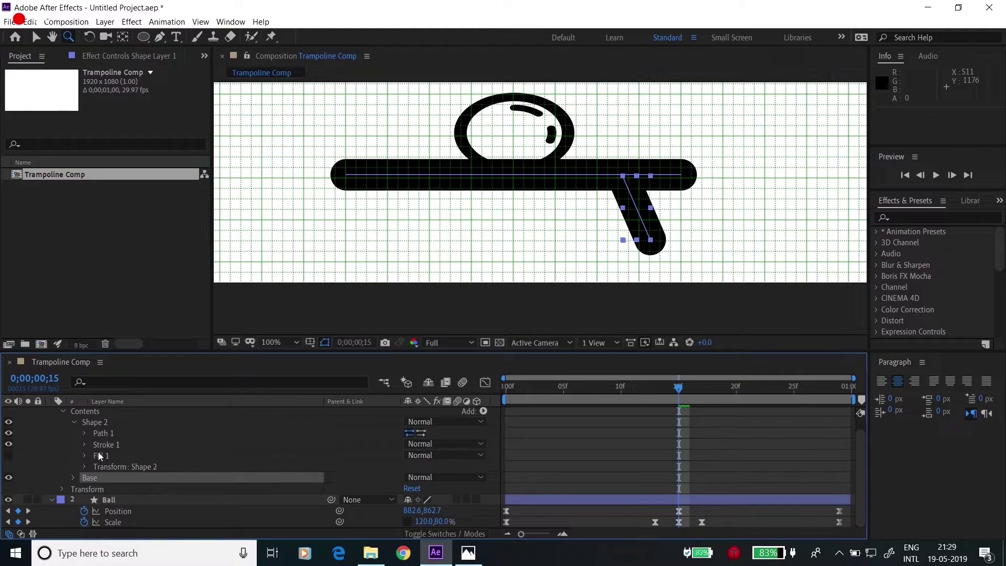
pyautogui.click(98, 423)
pyautogui.press('Return')
pyautogui.write('Leg1')
pyautogui.press('Return')
# - Rename the shape layer to 'Trampoline' and select the Base group
pyautogui.click(129, 413)
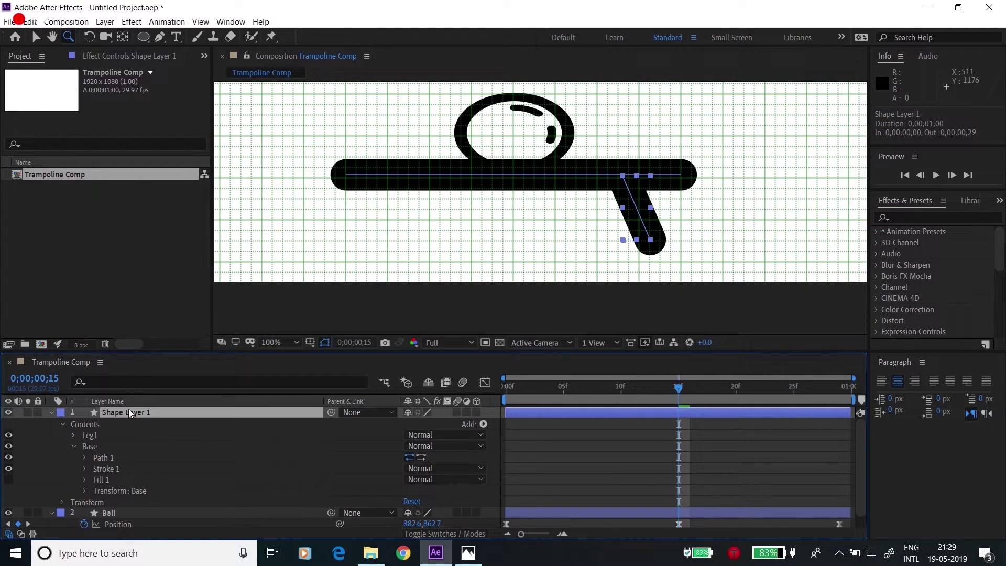
pyautogui.press('Return')
pyautogui.write('Trampoline')
pyautogui.press('Return')
pyautogui.click(89, 446)
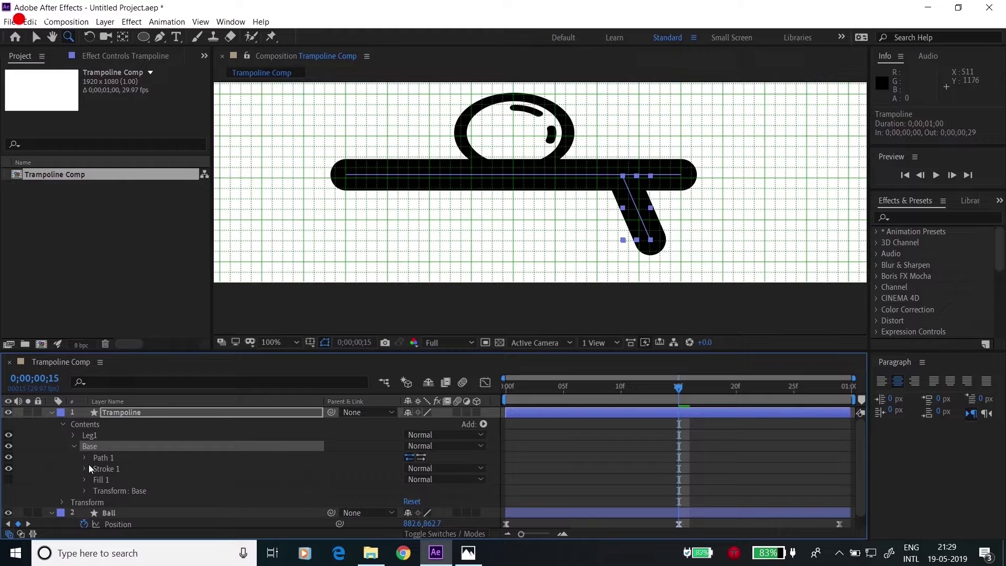
# - Add a middle vertex to the Base path and start keyframing its Path
pyautogui.click(85, 458)
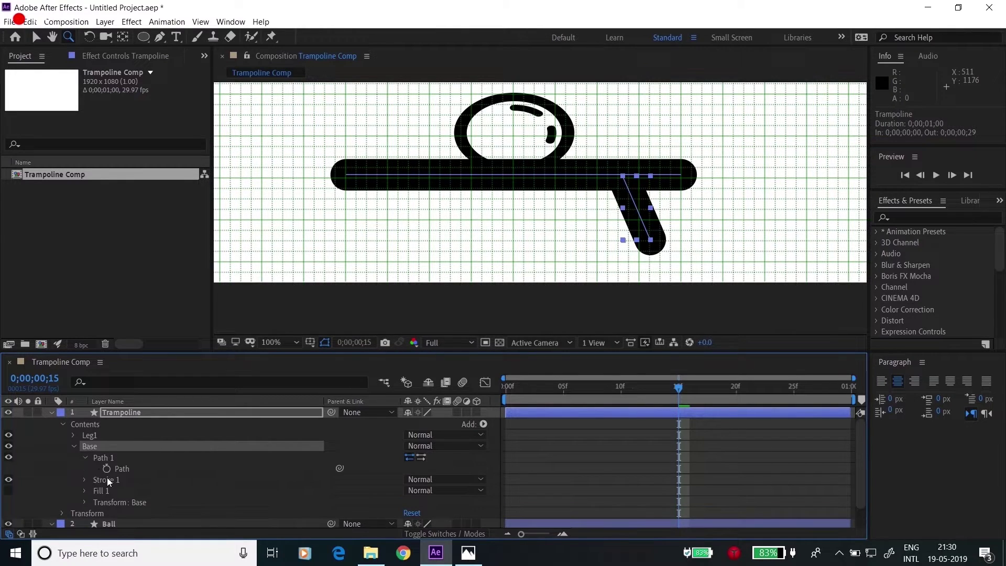
pyautogui.click(102, 458)
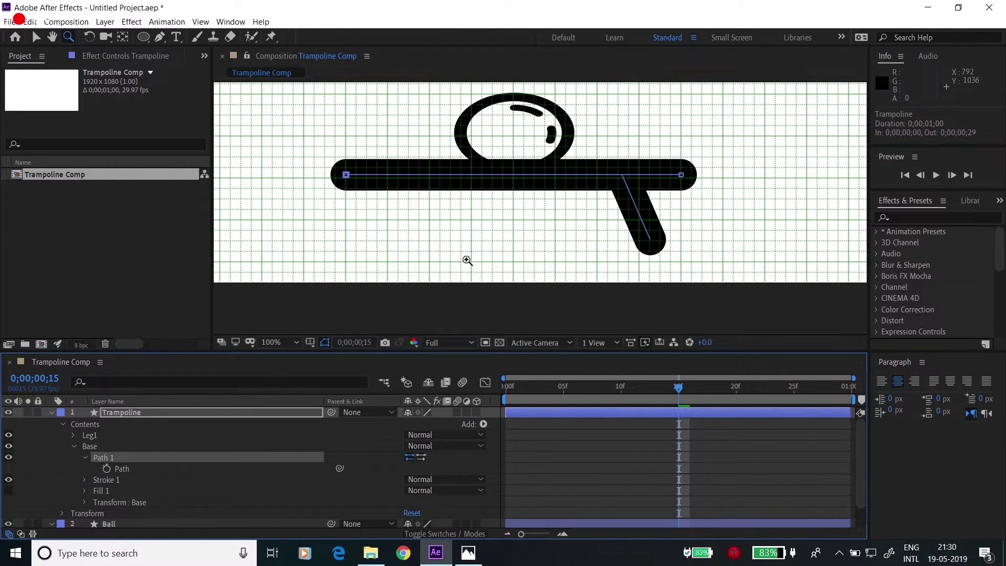
pyautogui.click(159, 38)
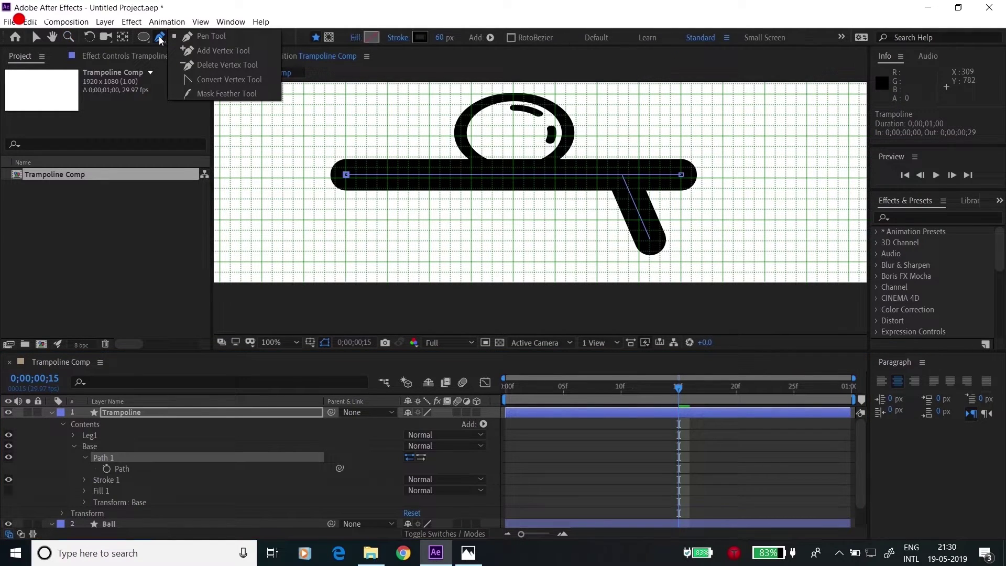
pyautogui.click(514, 176)
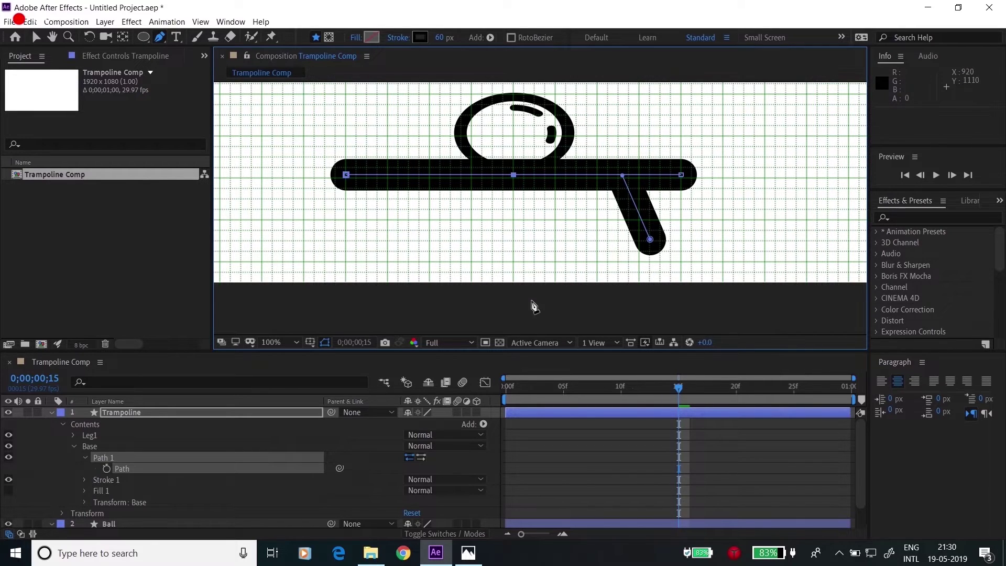
pyautogui.click(107, 469)
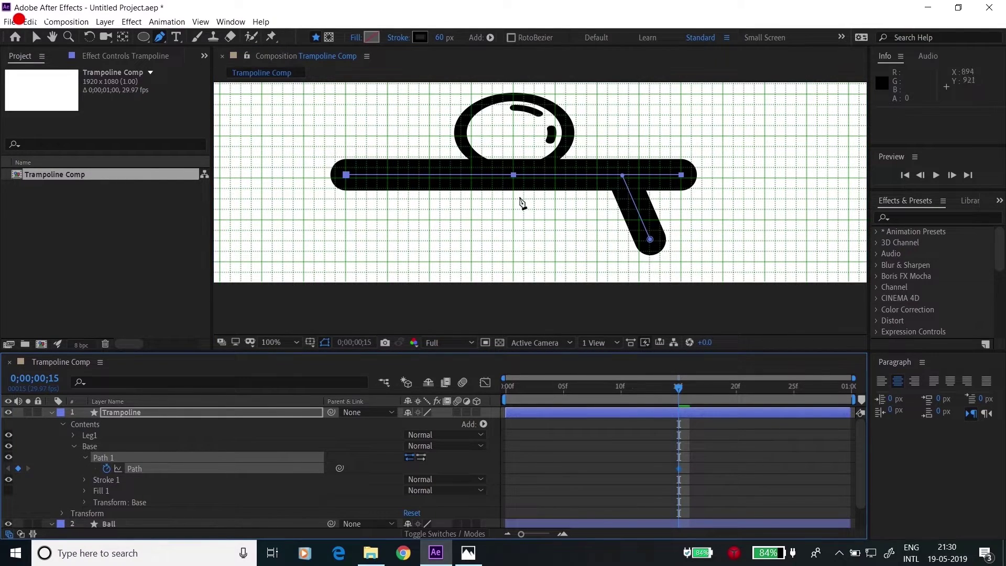
pyautogui.click(36, 36)
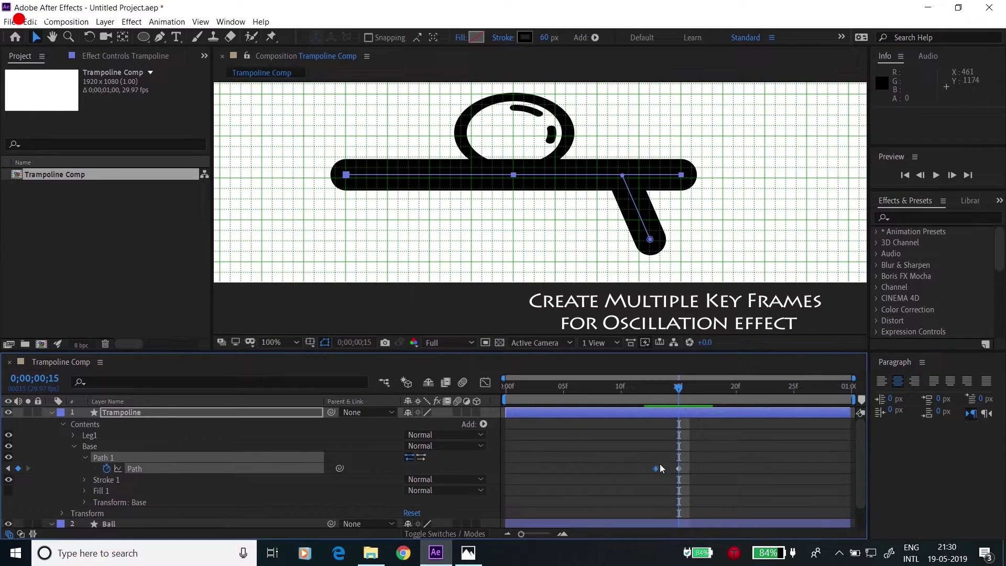
pyautogui.click(678, 468)
# - Bend the base's middle down smoothly at frame 15 and arch it up at frame 17
pyautogui.moveTo(515, 180); pyautogui.dragTo(516, 193)
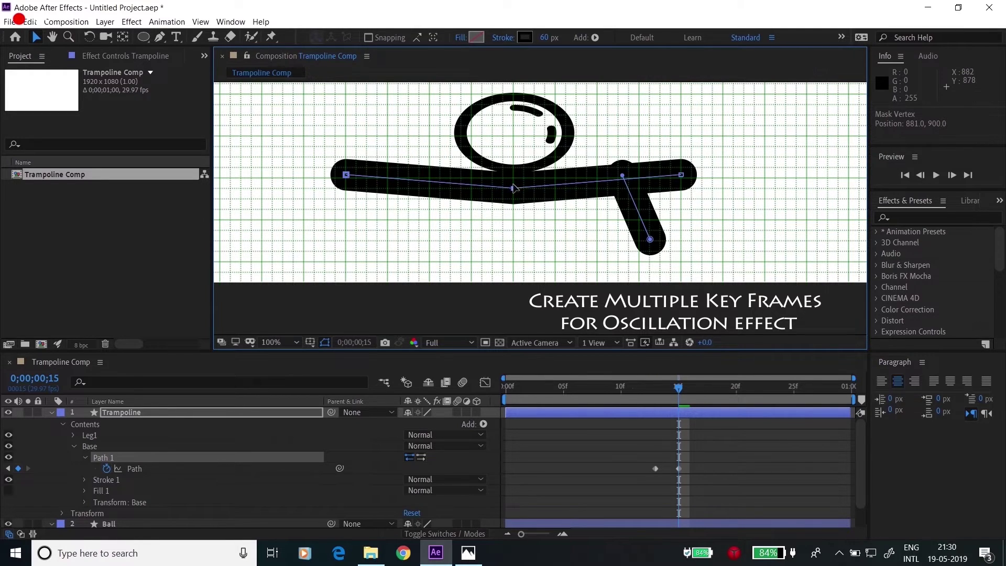
pyautogui.moveTo(160, 37); pyautogui.dragTo(213, 82)
pyautogui.moveTo(514, 188); pyautogui.dragTo(584, 187)
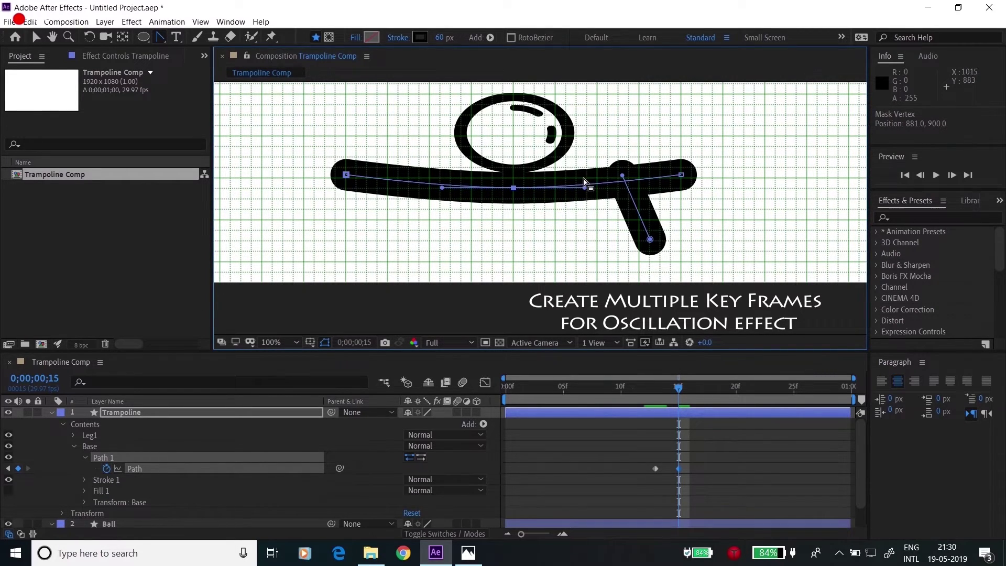
pyautogui.moveTo(681, 395); pyautogui.dragTo(702, 390)
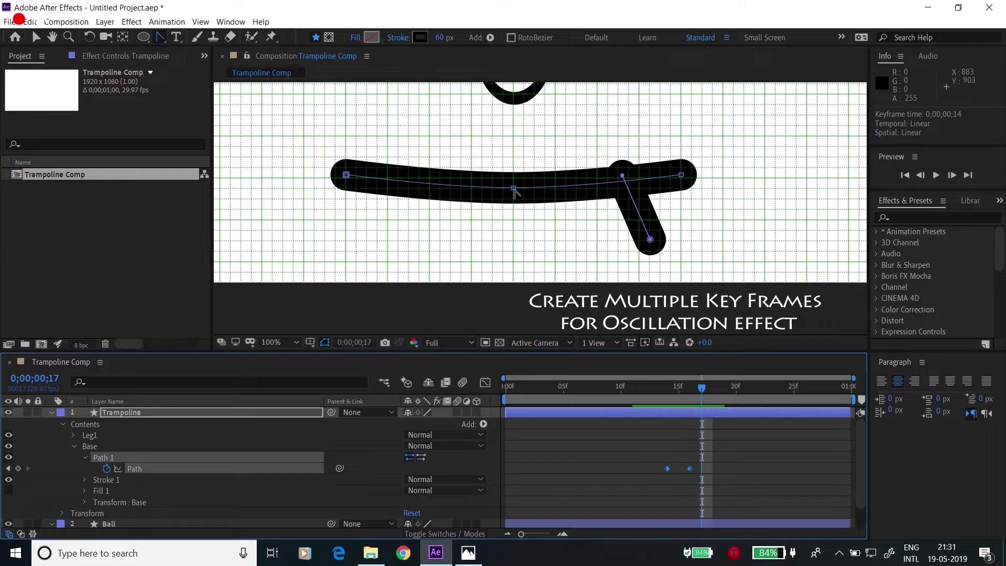
pyautogui.click(36, 36)
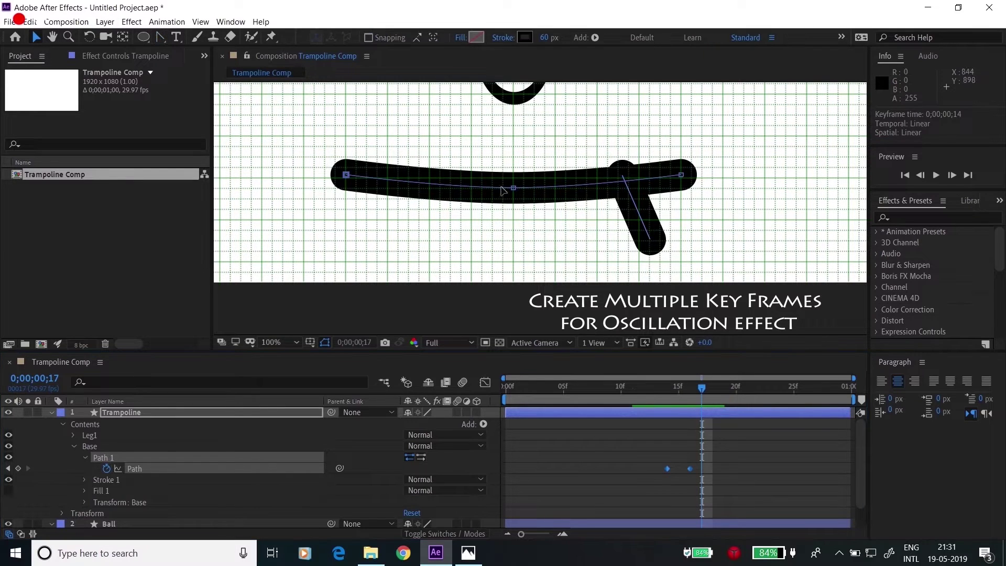
pyautogui.moveTo(514, 189); pyautogui.dragTo(513, 156)
# - Flex the base down at frame 18, up at 19, and flat at 20
pyautogui.moveTo(711, 392)
pyautogui.mouseDown()
pyautogui.moveTo(723, 388)
pyautogui.moveTo(715, 377)
pyautogui.moveTo(713, 388)
pyautogui.mouseUp()
pyautogui.moveTo(515, 157); pyautogui.dragTo(515, 183)
pyautogui.moveTo(713, 388); pyautogui.dragTo(724, 387)
pyautogui.moveTo(515, 182); pyautogui.dragTo(514, 168)
pyautogui.click(734, 388)
pyautogui.moveTo(515, 171); pyautogui.dragTo(514, 178)
# - Copy a Base path keyframe and select all the Base path keyframes
pyautogui.click(668, 469)
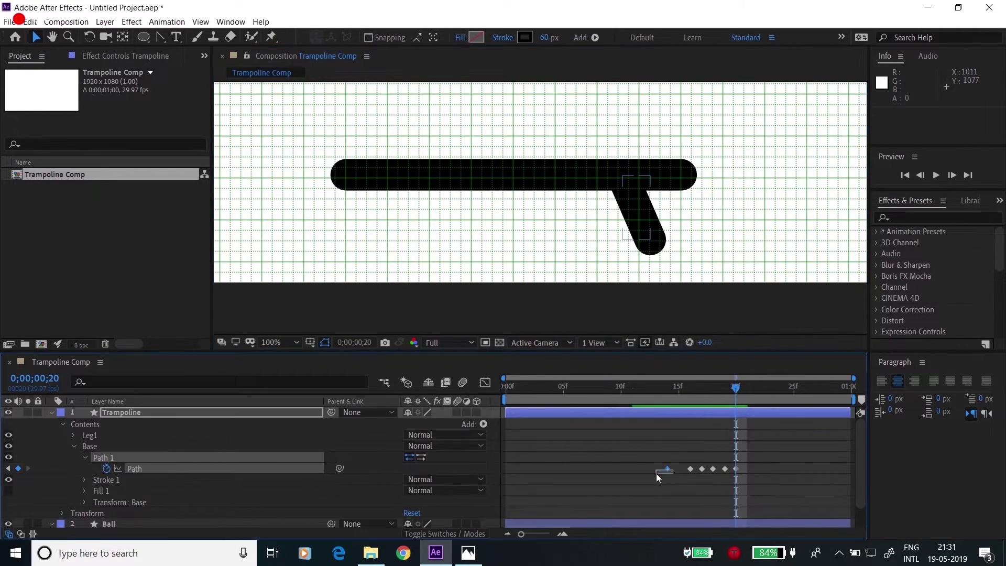
pyautogui.hotkey('ctrl', 'c')
pyautogui.moveTo(745, 464); pyautogui.dragTo(643, 478)
# - Easy-ease the Base keyframes, fit the composition in view, and preview from the start
pyautogui.press('F9')
pyautogui.click(283, 342)
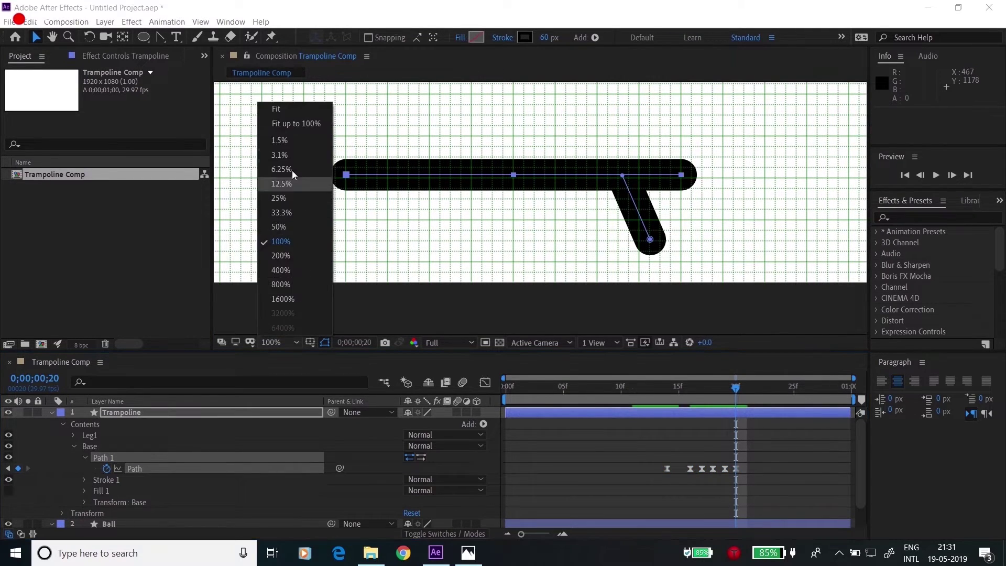
pyautogui.click(296, 123)
pyautogui.click(300, 279)
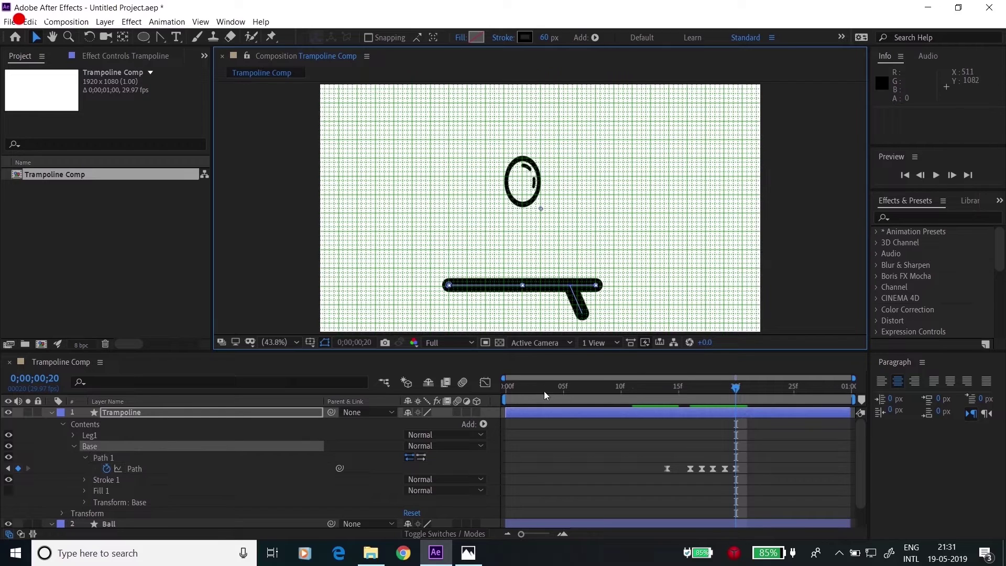
pyautogui.press('space')
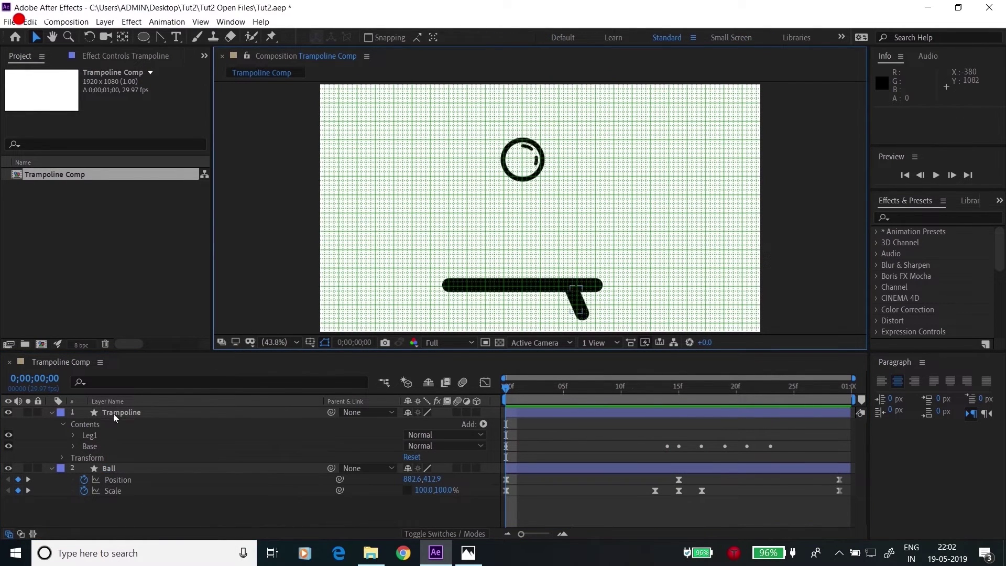
# - Enable Leg1's Path keyframing and add a keyframe at frame 15, zoomed to 100%
pyautogui.click(73, 436)
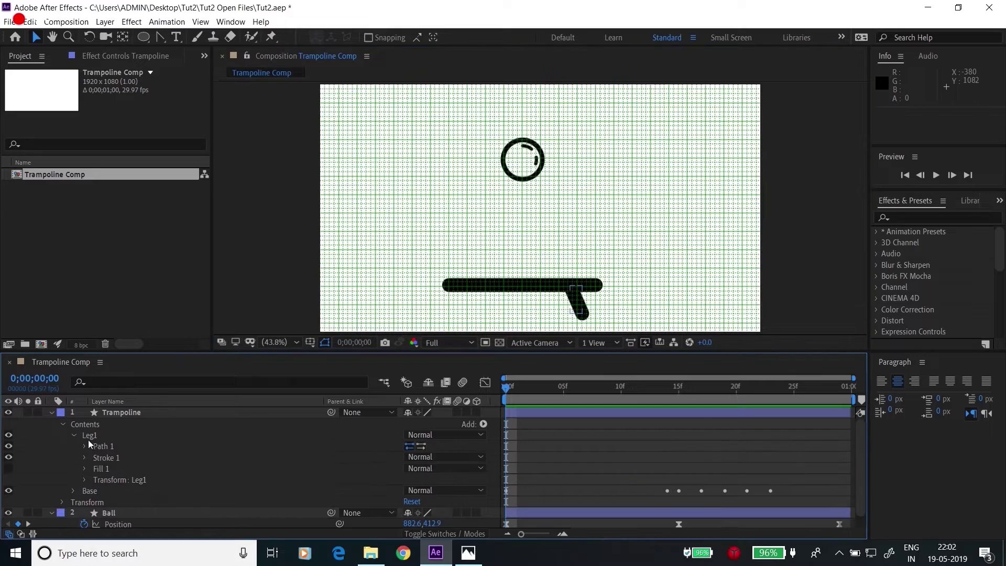
pyautogui.click(85, 446)
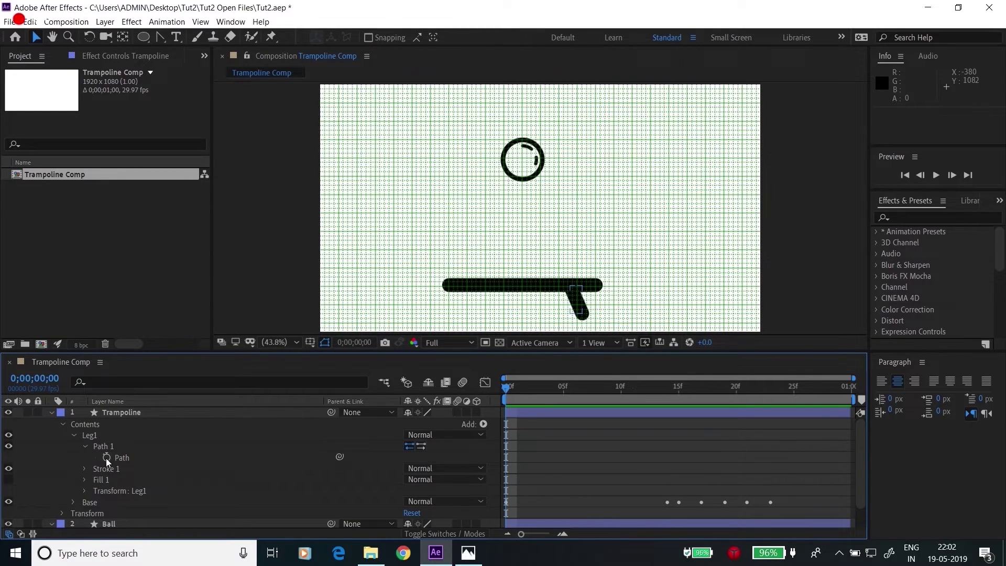
pyautogui.click(107, 458)
pyautogui.moveTo(522, 386); pyautogui.dragTo(664, 386)
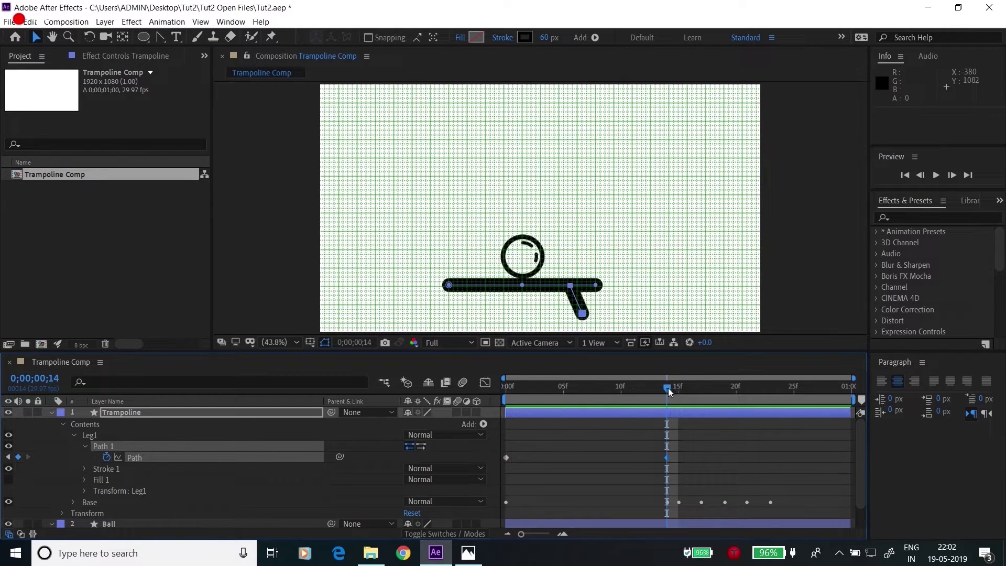
pyautogui.moveTo(667, 388); pyautogui.dragTo(684, 386)
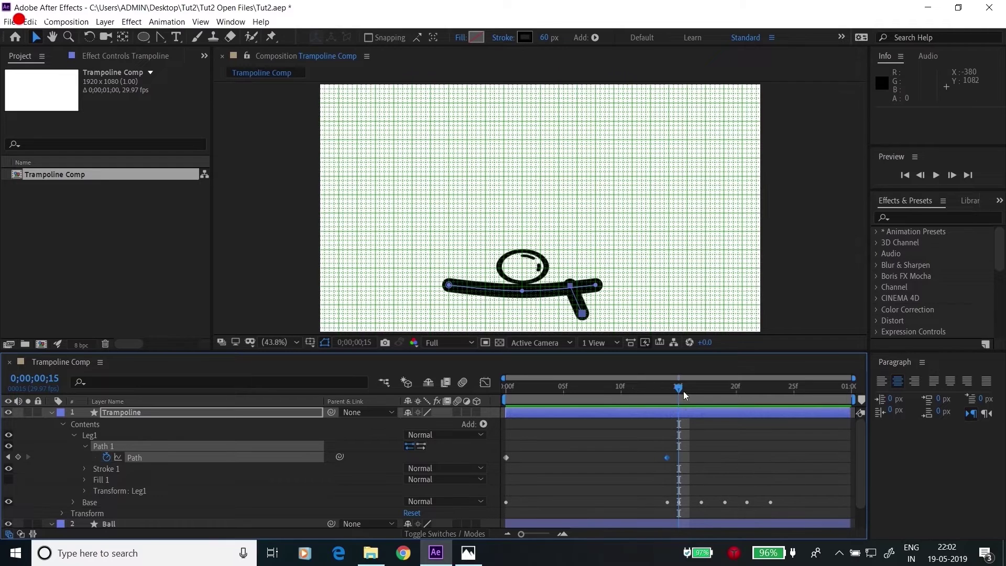
pyautogui.press('z')
pyautogui.click(581, 284)
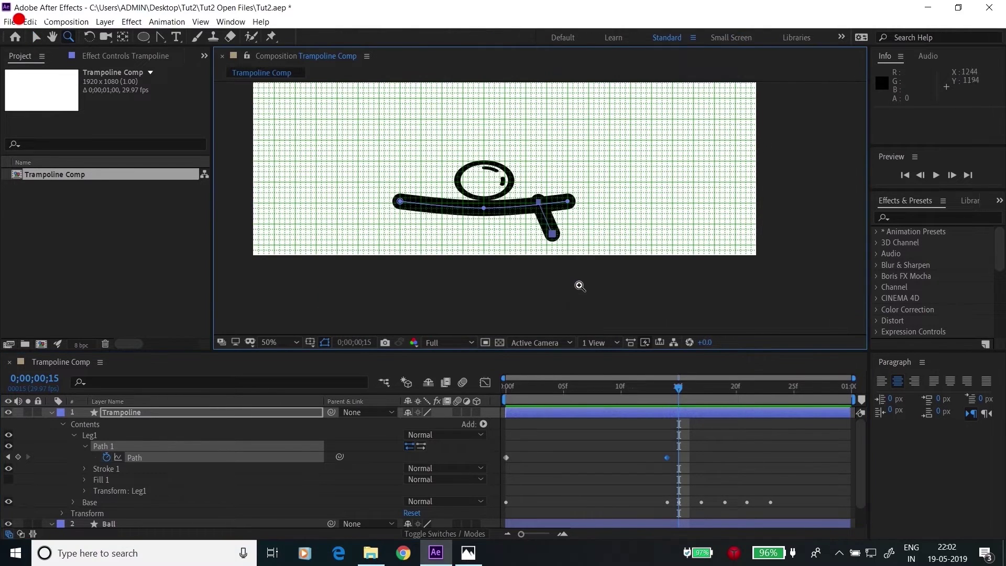
pyautogui.press('.')
pyautogui.press('.')
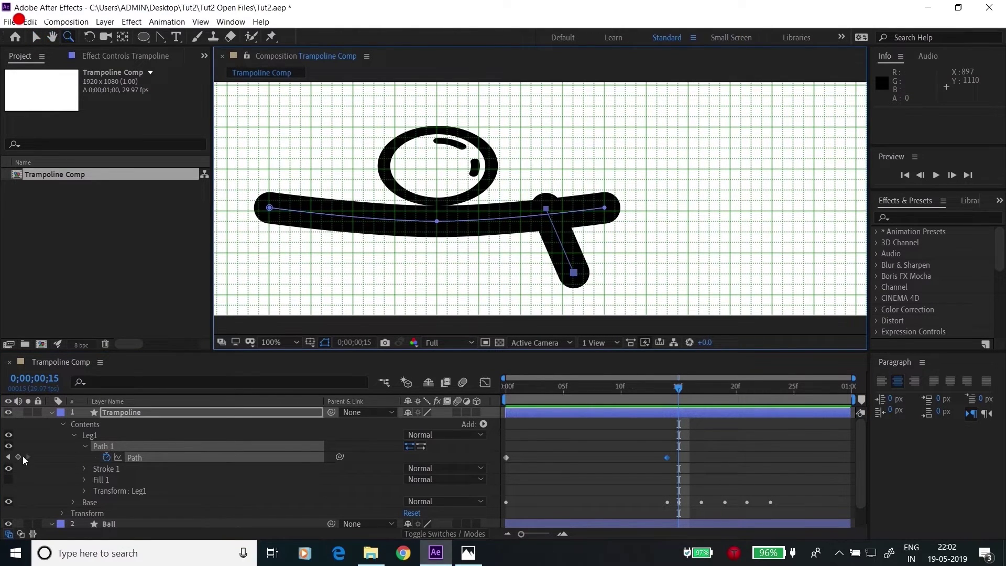
pyautogui.click(19, 457)
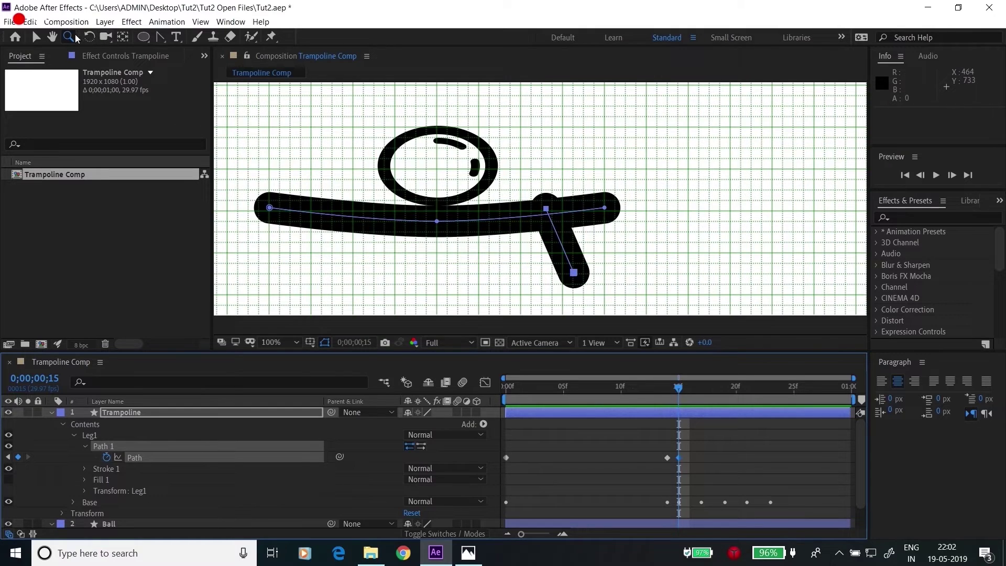
# - Move the leg's top point with the base at frames 15, 17, 19 and 21
pyautogui.click(36, 35)
pyautogui.click(103, 446)
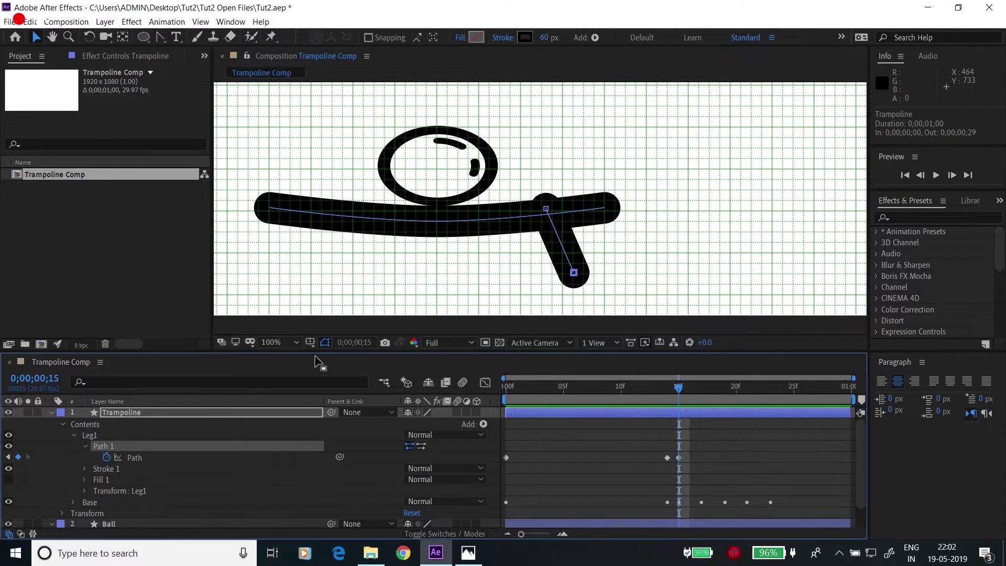
pyautogui.moveTo(546, 210); pyautogui.dragTo(547, 216)
pyautogui.moveTo(679, 388); pyautogui.dragTo(702, 389)
pyautogui.moveTo(547, 216); pyautogui.dragTo(546, 202)
pyautogui.moveTo(702, 387); pyautogui.dragTo(723, 387)
pyautogui.moveTo(546, 201); pyautogui.dragTo(549, 215)
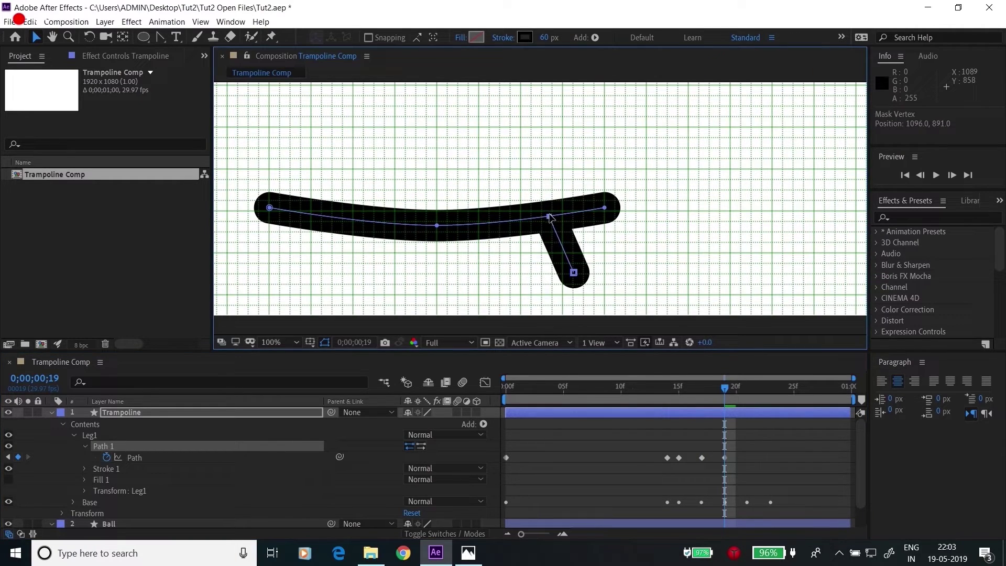
pyautogui.moveTo(724, 389); pyautogui.dragTo(746, 391)
pyautogui.moveTo(550, 217); pyautogui.dragTo(547, 206)
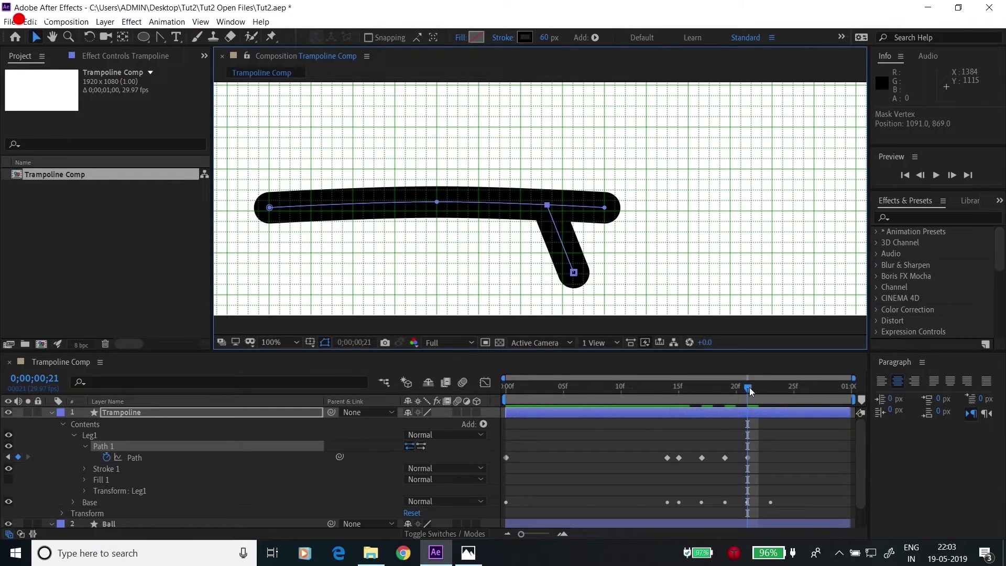
# - Paste the leg's rest shape at frame 23, fit the view, and easy-ease all leg keyframes
pyautogui.moveTo(750, 391); pyautogui.dragTo(770, 390)
pyautogui.click(671, 458)
pyautogui.click(667, 458)
pyautogui.hotkey('ctrl', 'v')
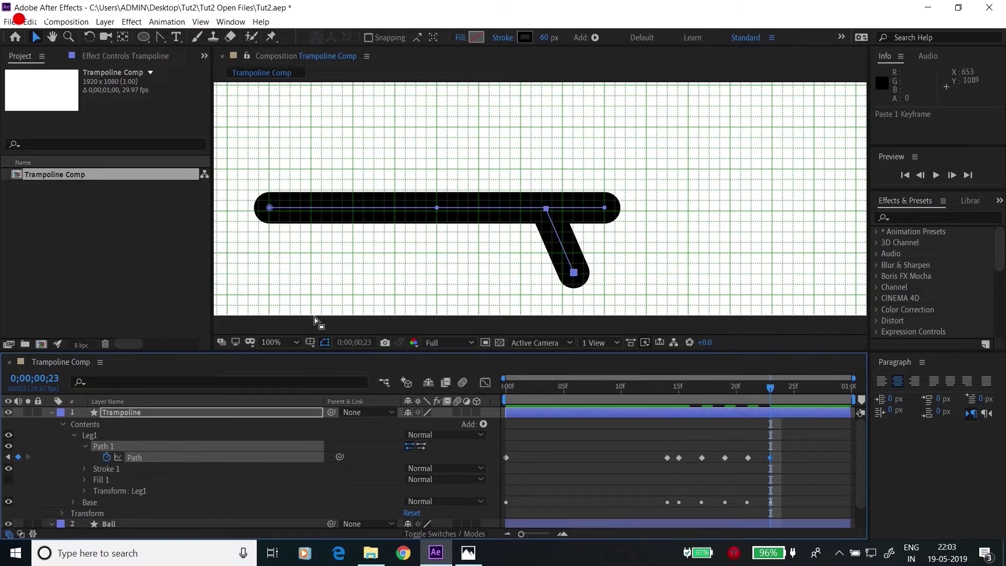
pyautogui.click(283, 342)
pyautogui.click(282, 117)
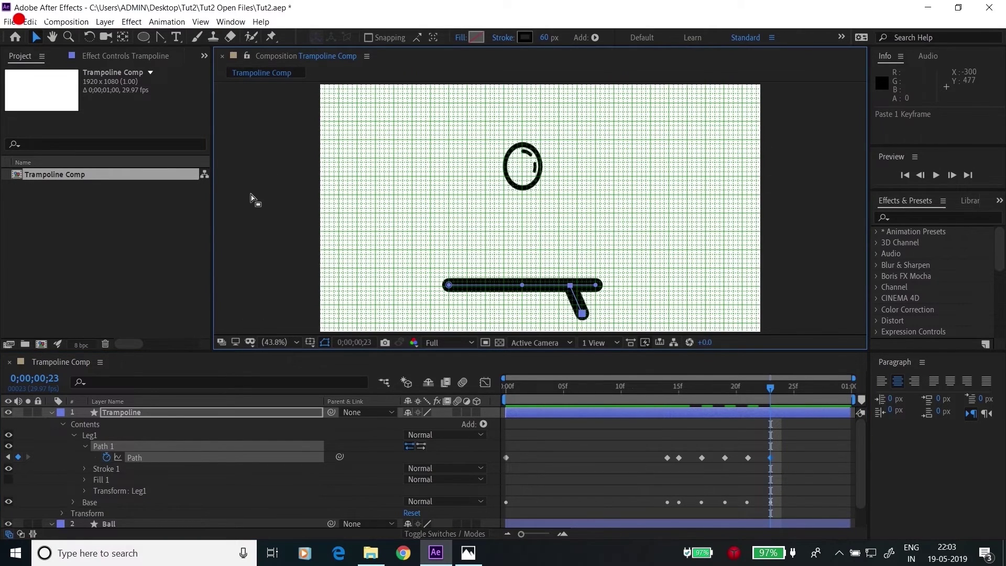
pyautogui.moveTo(787, 453); pyautogui.dragTo(463, 473)
pyautogui.press('F9')
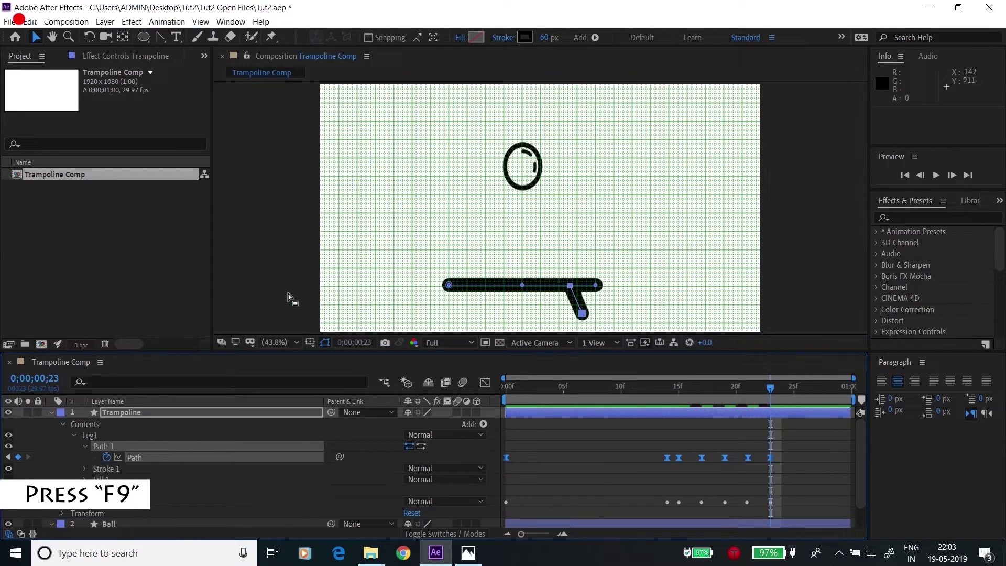
# - Preview the animation from the first frame, then select the Leg1 group
pyautogui.doubleClick(576, 302)
pyautogui.press('Home')
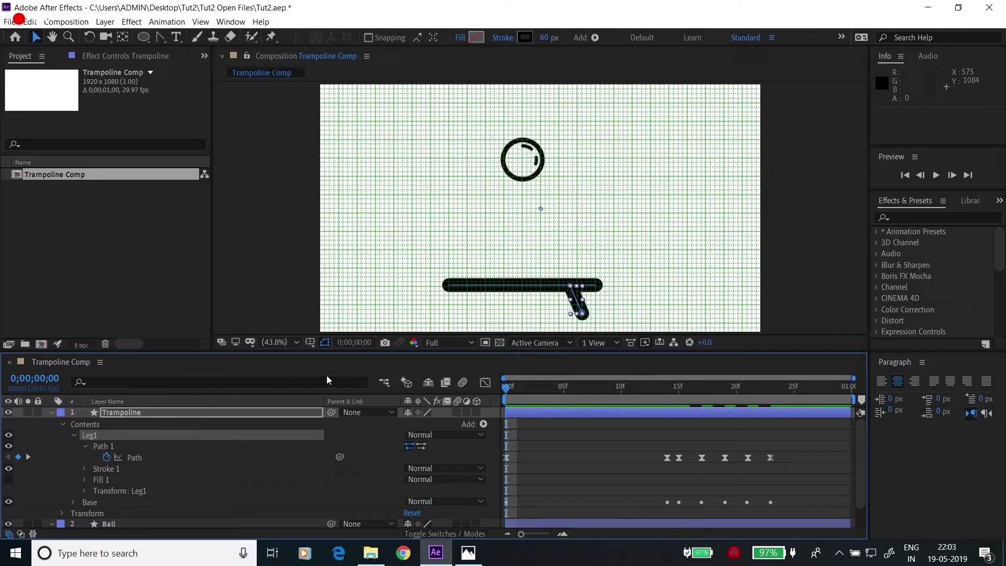
pyautogui.press('space')
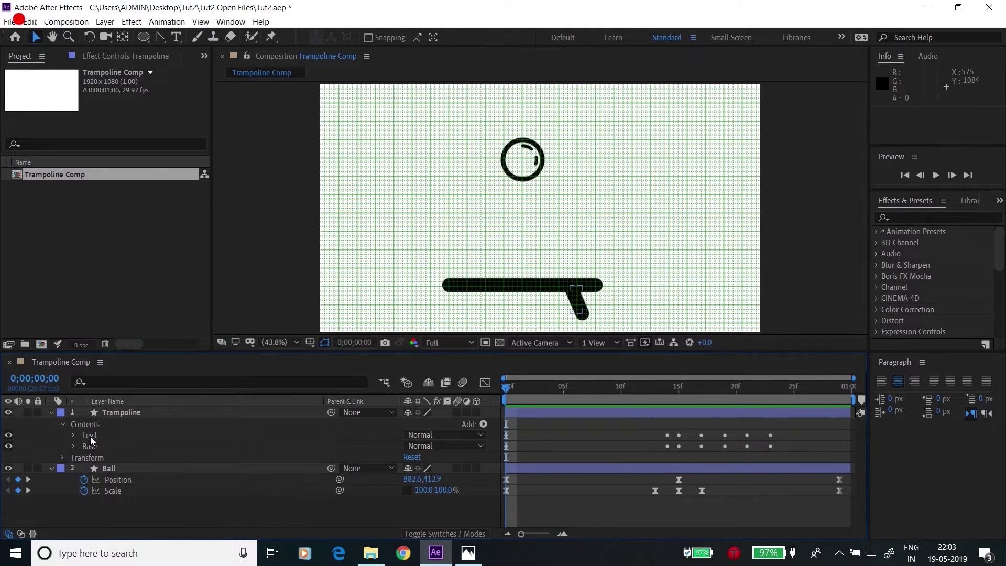
pyautogui.click(90, 437)
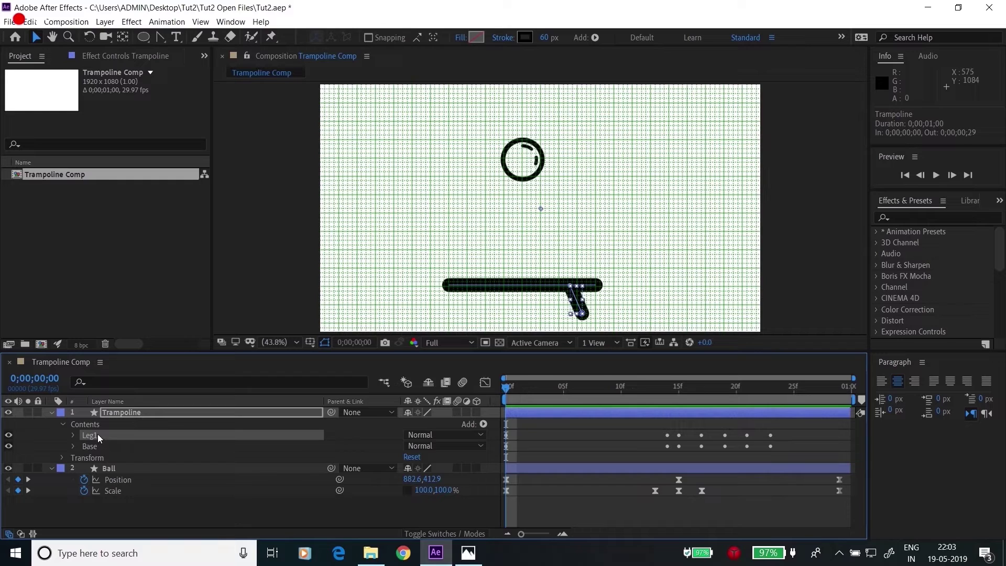
# - Duplicate Leg1 into a Leg2 group and show its Transform settings
pyautogui.hotkey('ctrl', 'c')
pyautogui.hotkey('ctrl', 'd')
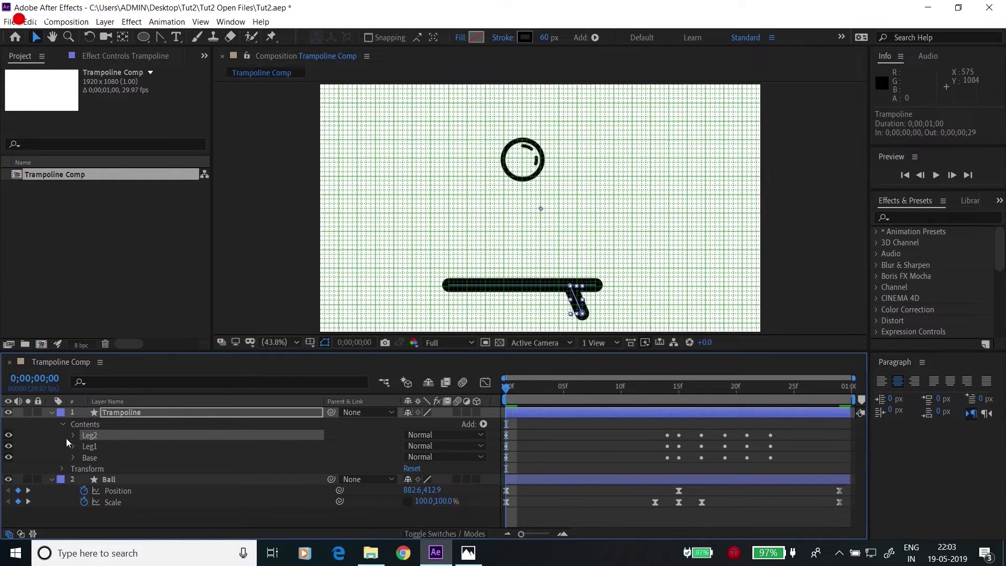
pyautogui.hotkey('ctrl', 'Right')
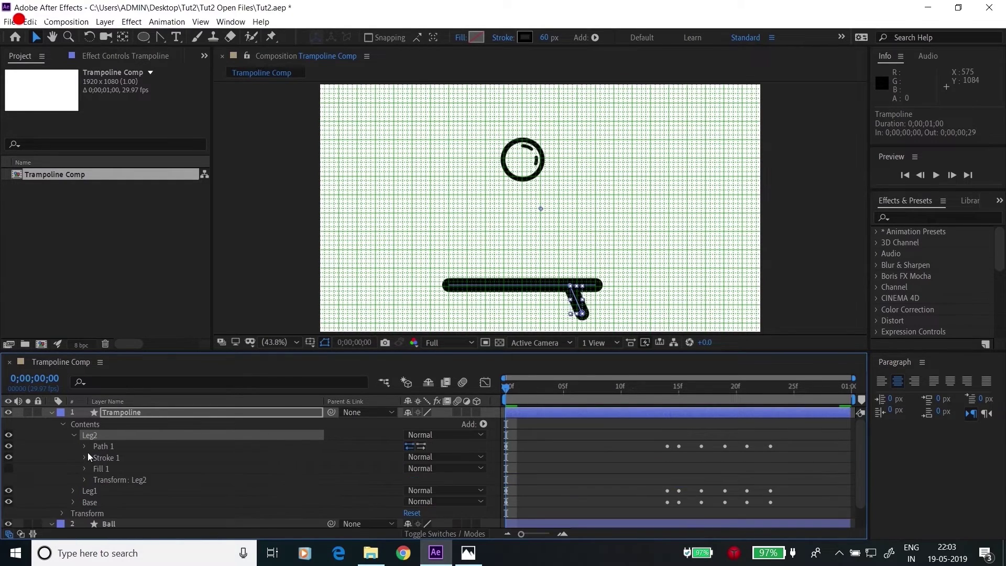
pyautogui.click(85, 480)
pyautogui.scroll(-2, 204, 516)
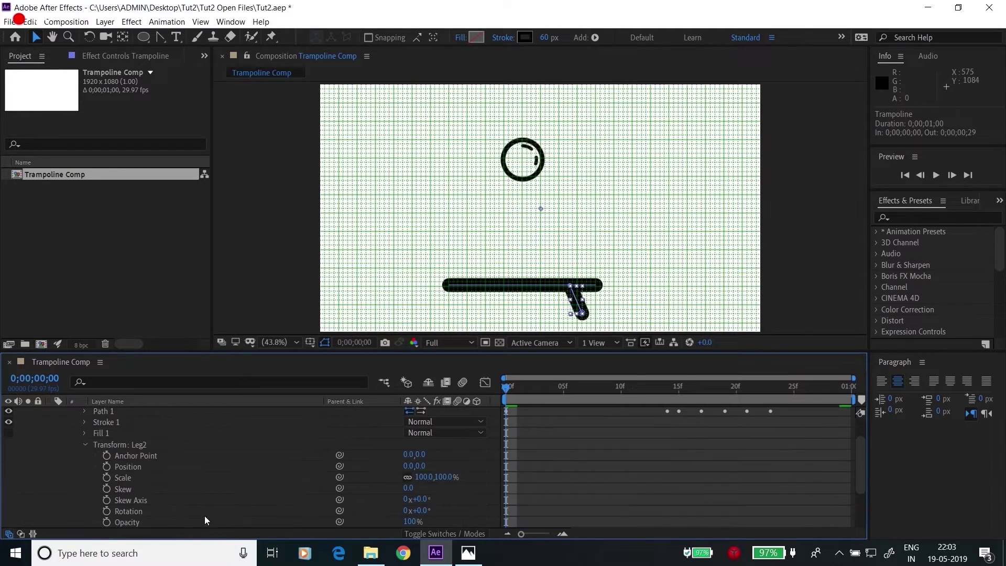
# - Mirror Leg2 with Scale X -100 and shift its Position X to -133
pyautogui.click(420, 477)
pyautogui.write('-100')
pyautogui.press('Return')
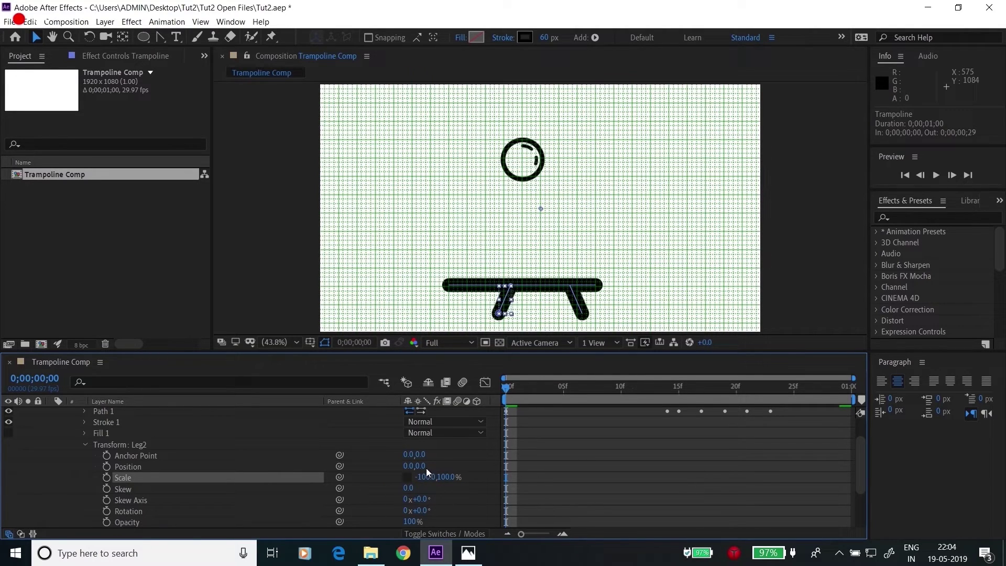
pyautogui.moveTo(407, 470); pyautogui.dragTo(318, 466)
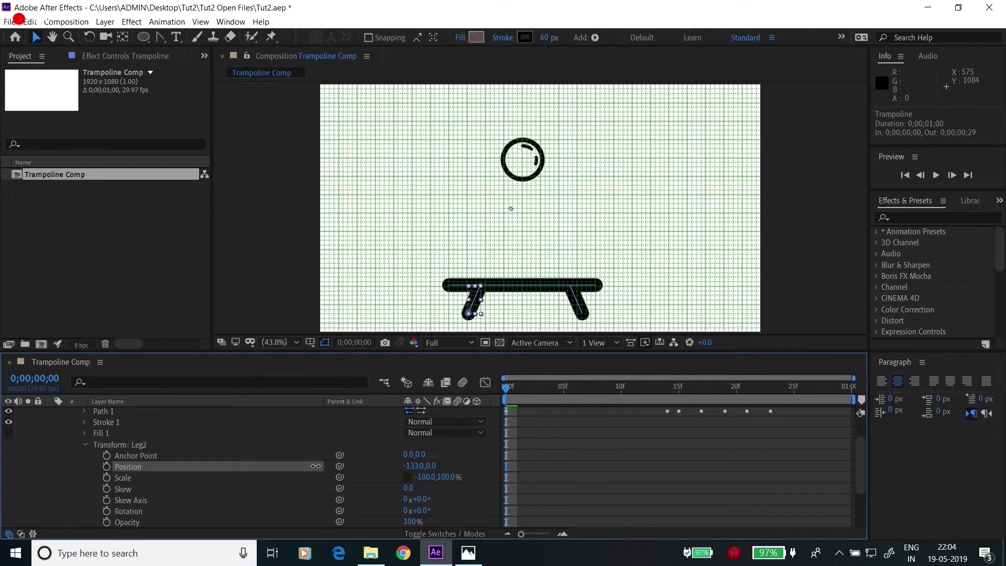
pyautogui.click(287, 303)
pyautogui.click(86, 444)
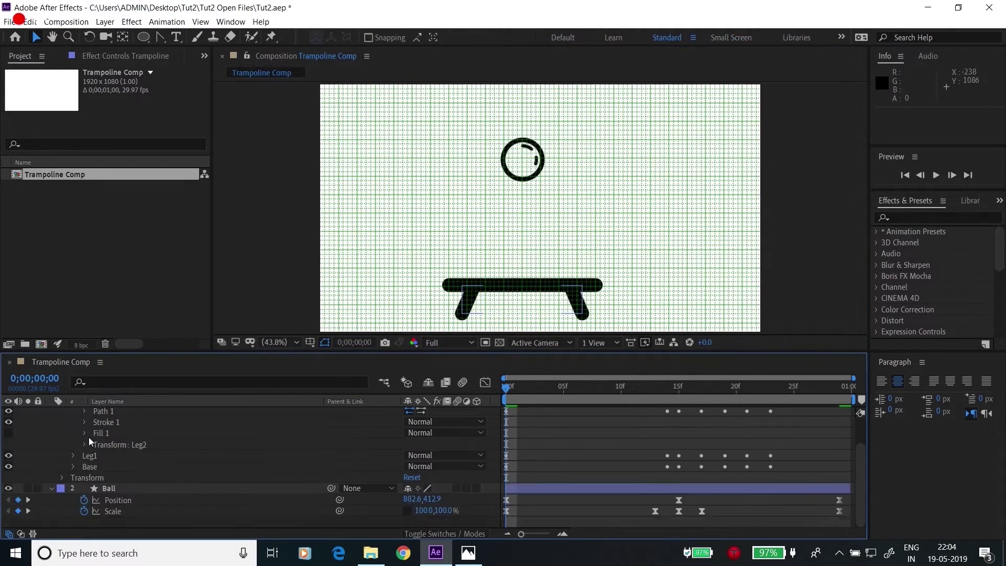
# - Reveal only the Trampoline's keyframed paths with U and preview the bounce
pyautogui.click(76, 413)
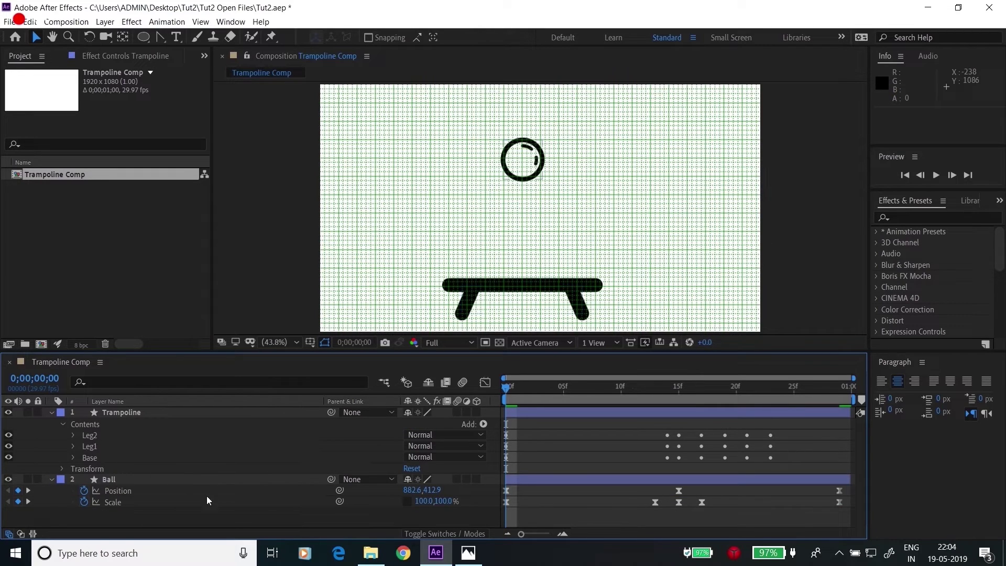
pyautogui.click(162, 413)
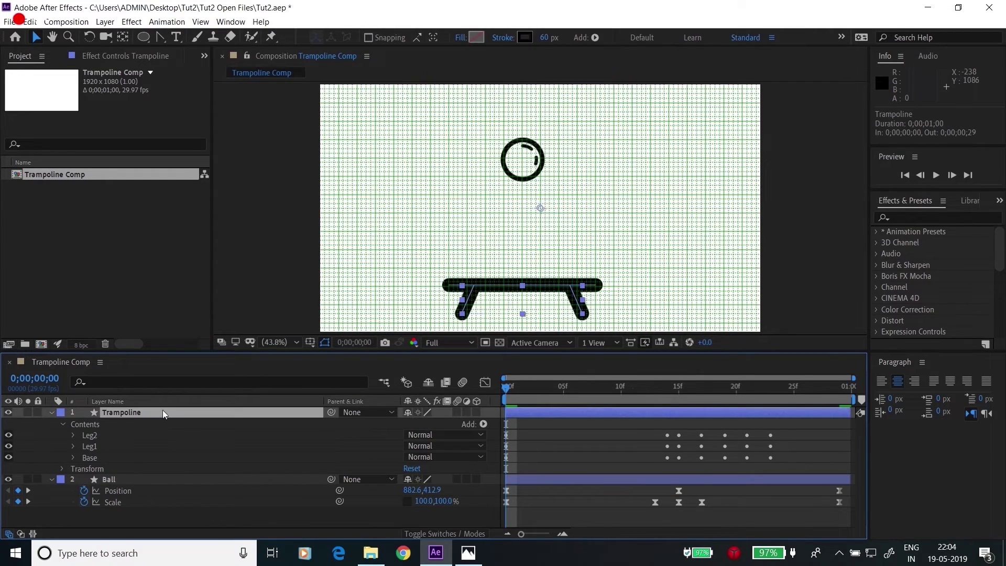
pyautogui.press('u')
pyautogui.click(185, 517)
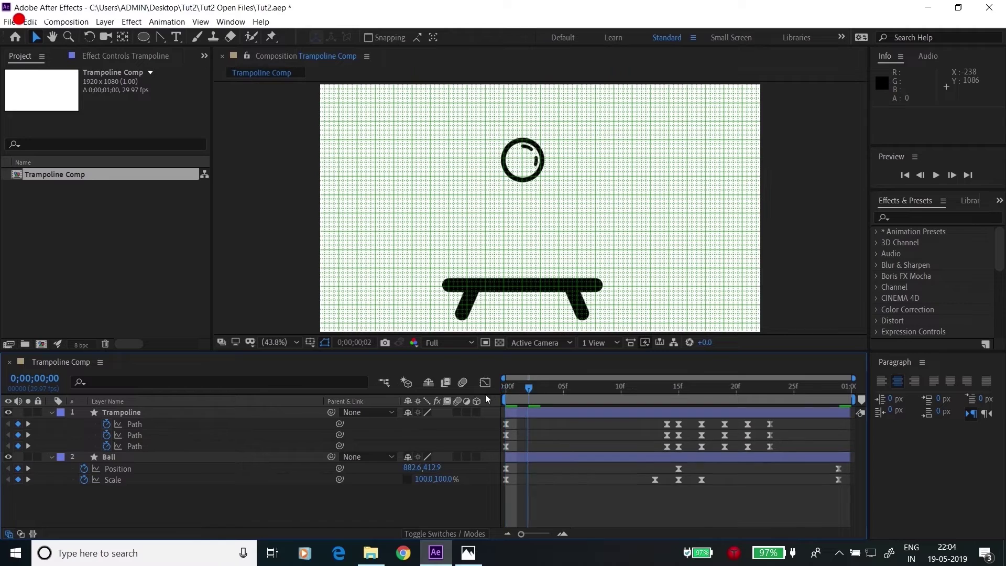
pyautogui.hotkey('ctrl', "'")
pyautogui.press('space')
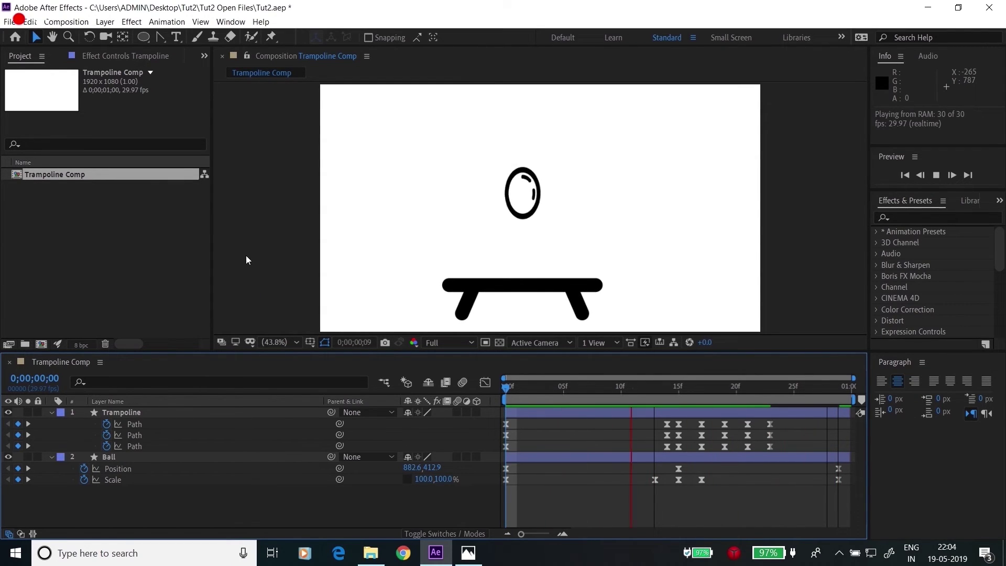
pyautogui.press('space')
# - Draw a wide flat ellipse below the trampoline, place it under Ball, and name it 'Shadow'
pyautogui.click(144, 38)
pyautogui.moveTo(392, 315); pyautogui.dragTo(677, 318)
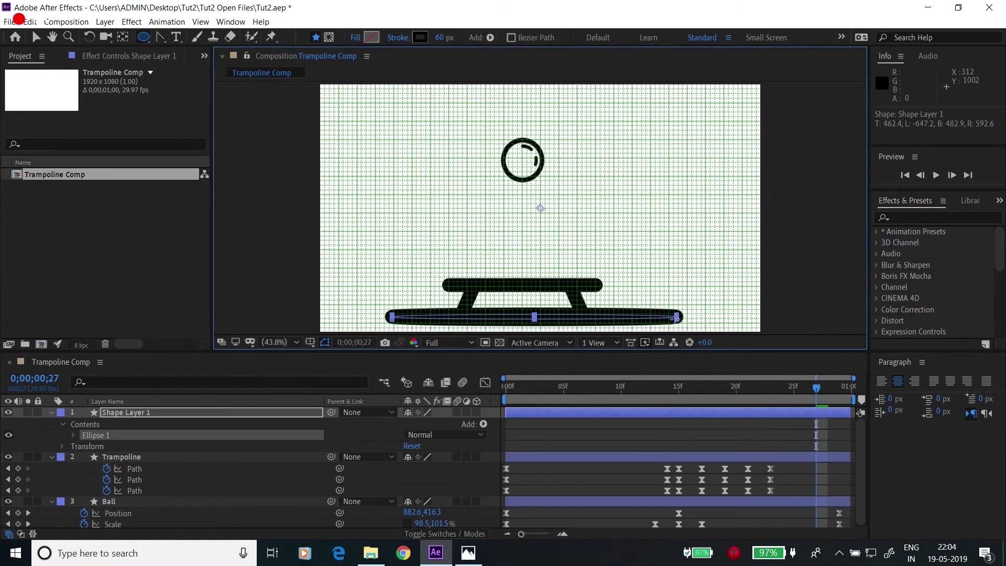
pyautogui.moveTo(144, 413); pyautogui.dragTo(99, 452)
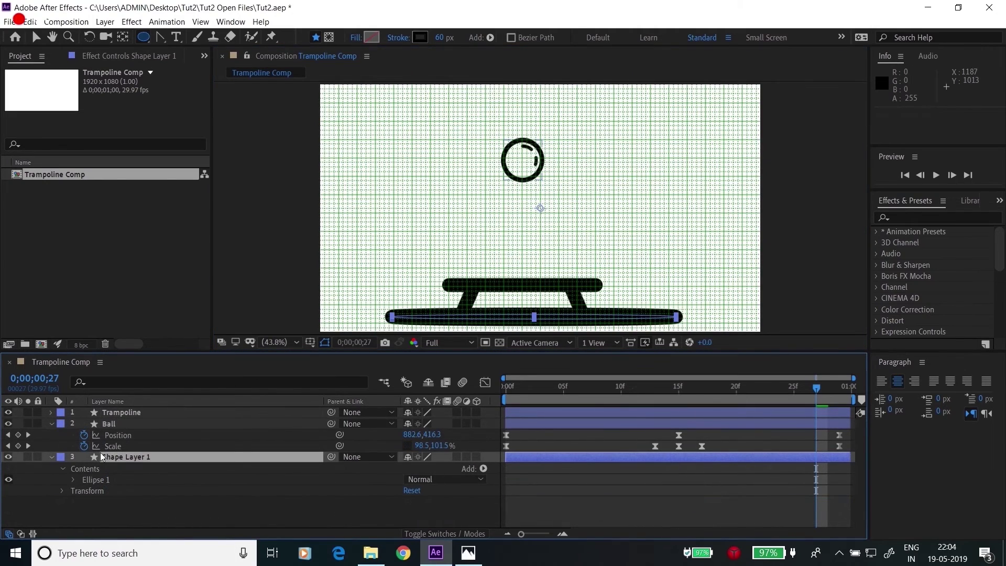
pyautogui.click(133, 457)
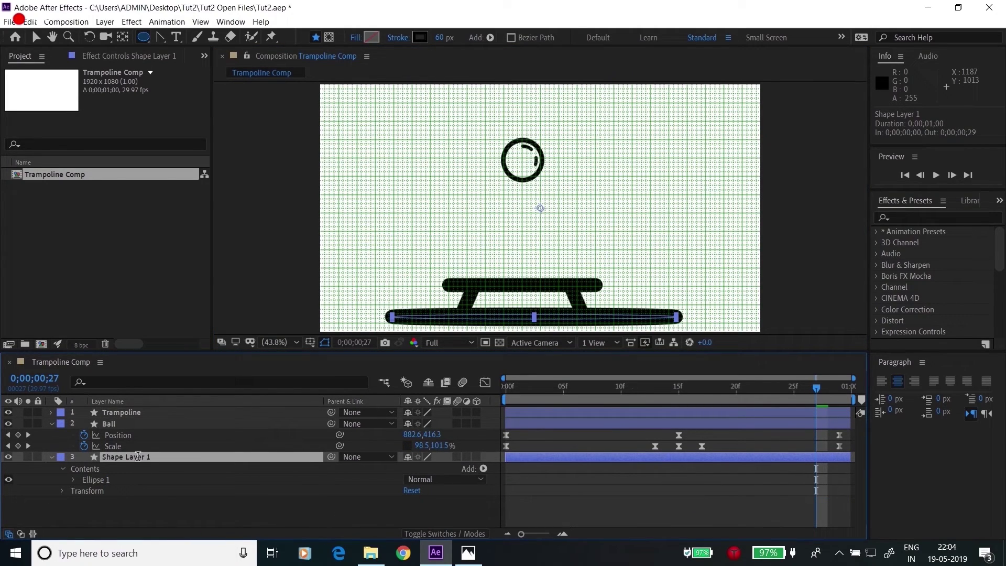
pyautogui.press('Return')
pyautogui.write('Shadow')
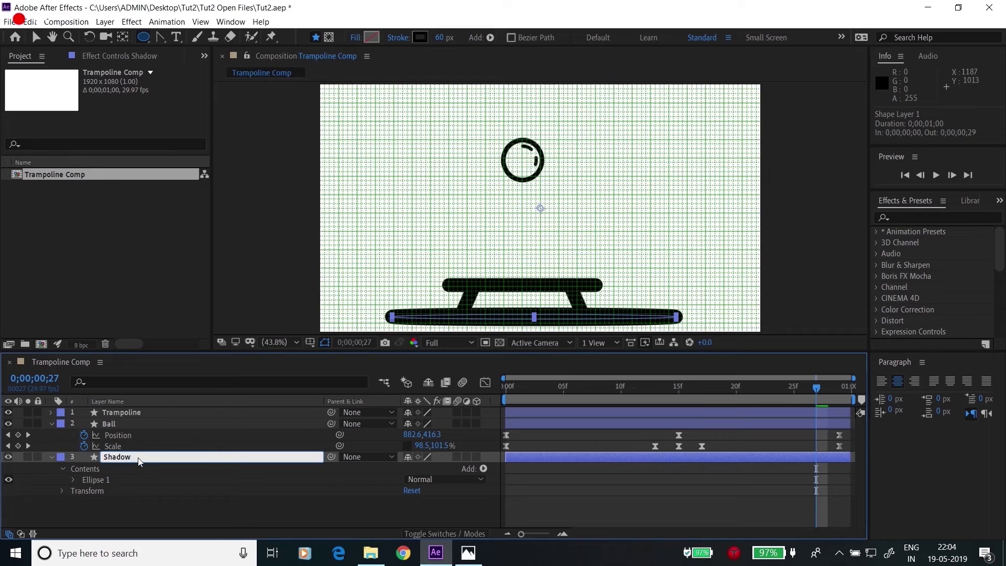
pyautogui.press('Return')
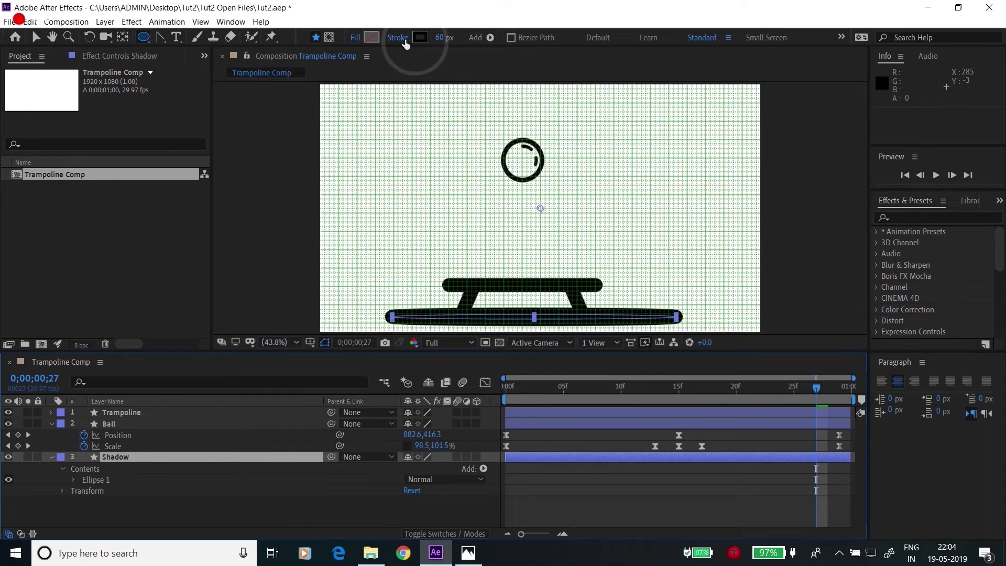
# - Give the Shadow no stroke and a black 000000 fill, and select its Opacity value
pyautogui.click(398, 38)
pyautogui.click(437, 241)
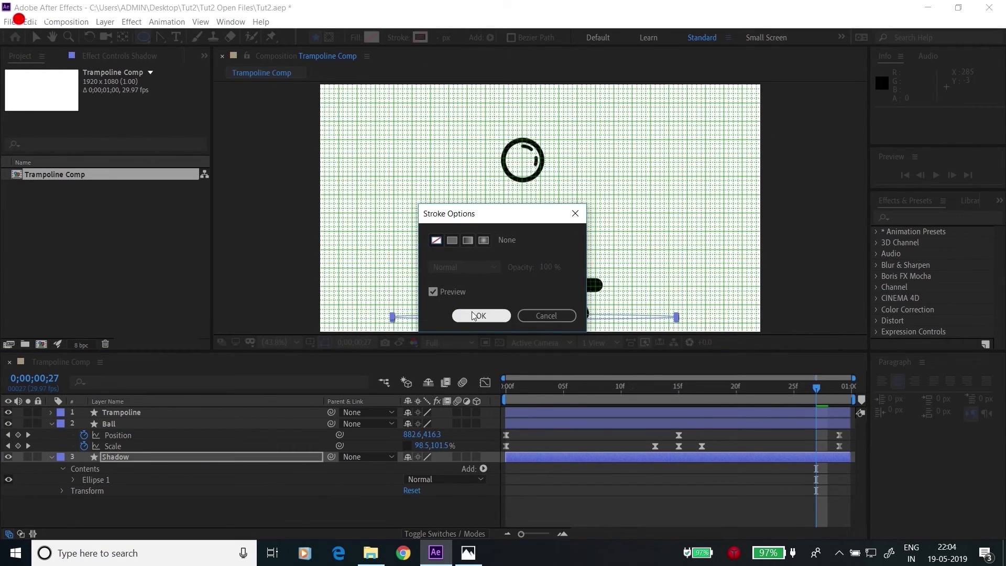
pyautogui.click(481, 315)
pyautogui.click(371, 38)
pyautogui.write('000000')
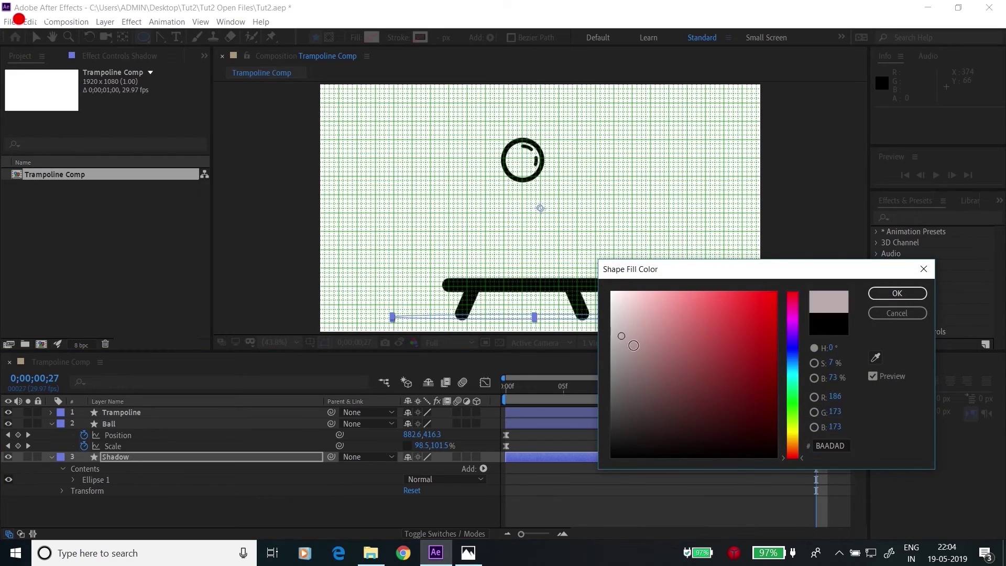
pyautogui.click(885, 296)
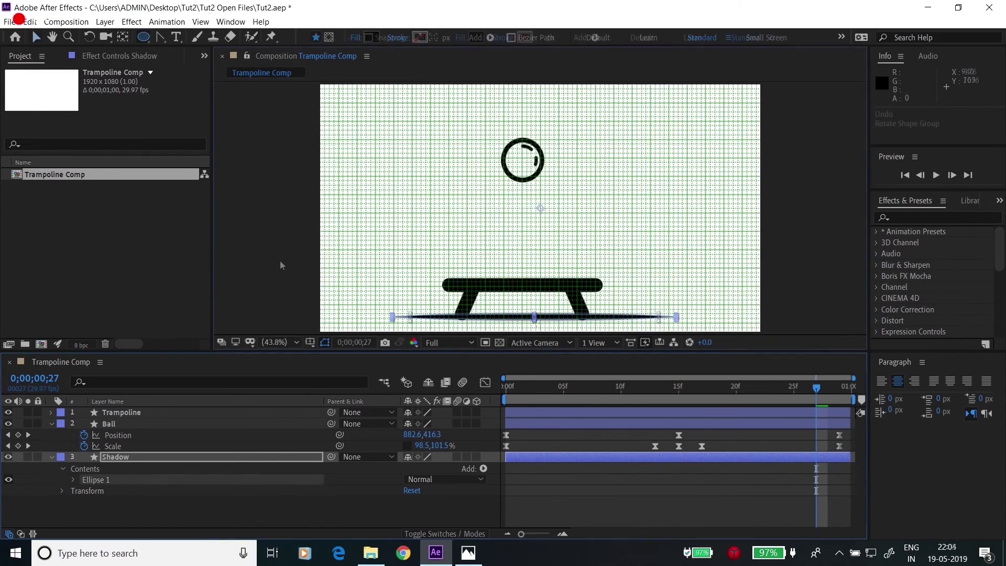
pyautogui.click(115, 457)
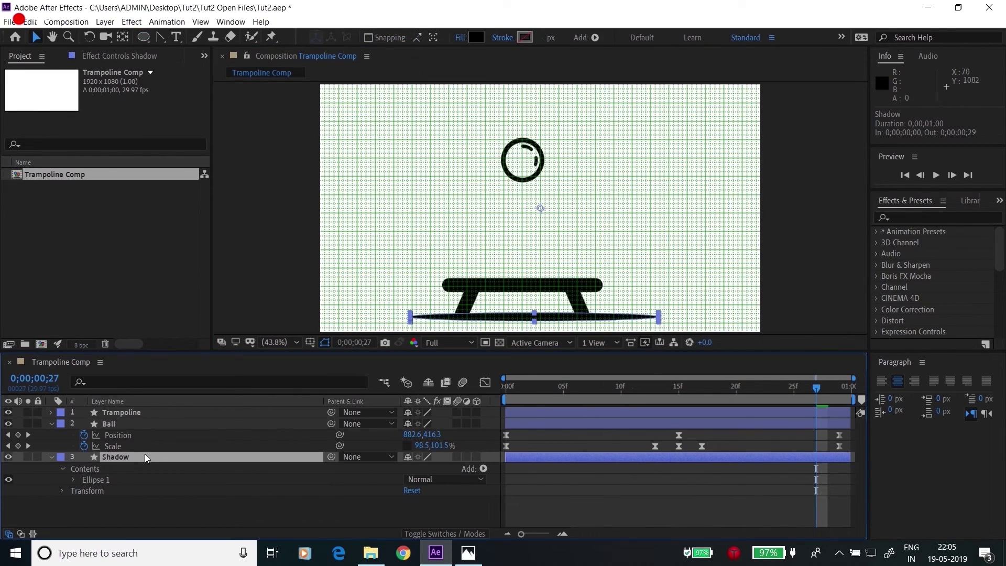
pyautogui.press('t')
pyautogui.click(413, 468)
# - Set the Shadow opacity to 30%, hide the grid, and play the animation from the start
pyautogui.write('30')
pyautogui.press('Return')
pyautogui.click(200, 21)
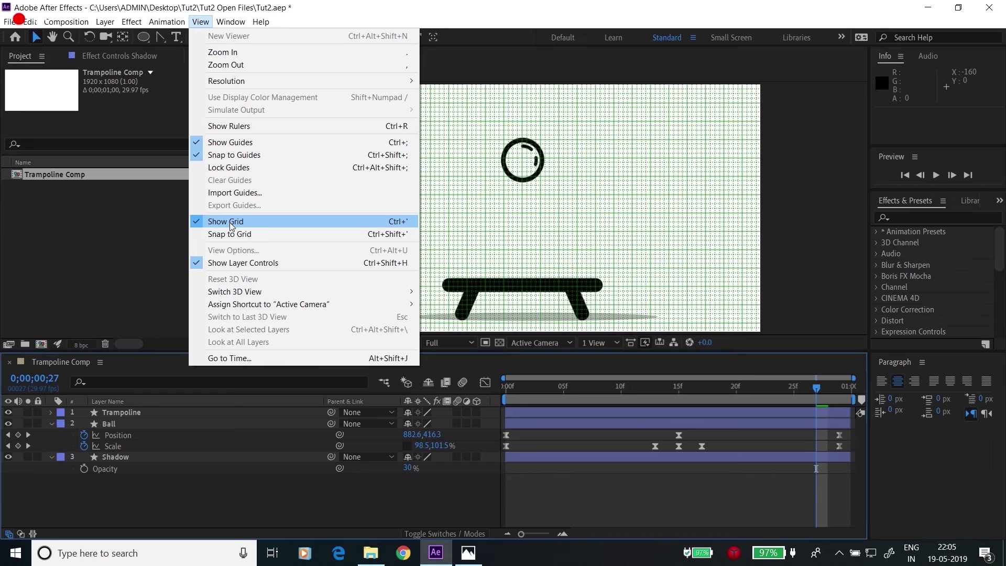
pyautogui.click(230, 222)
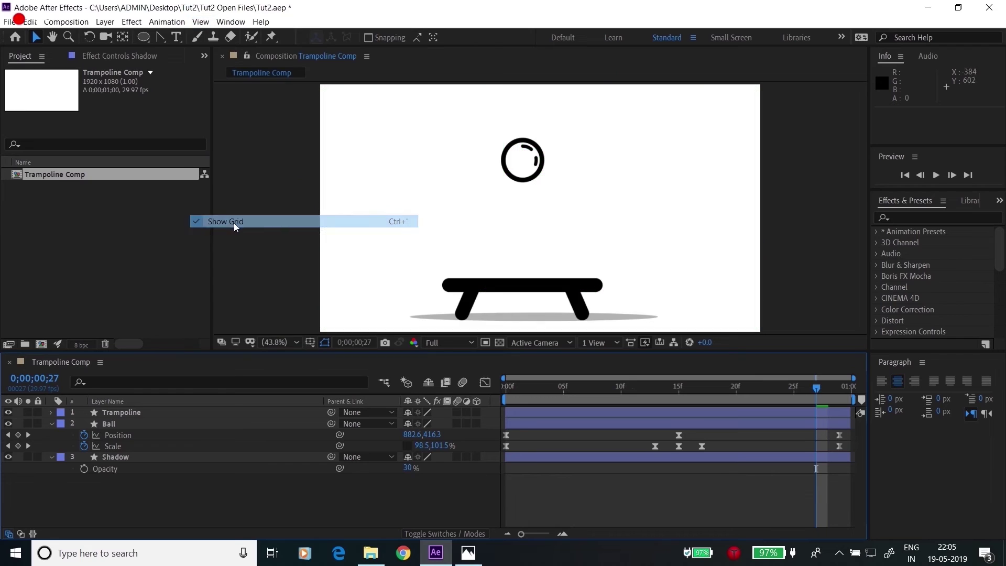
pyautogui.press('Home')
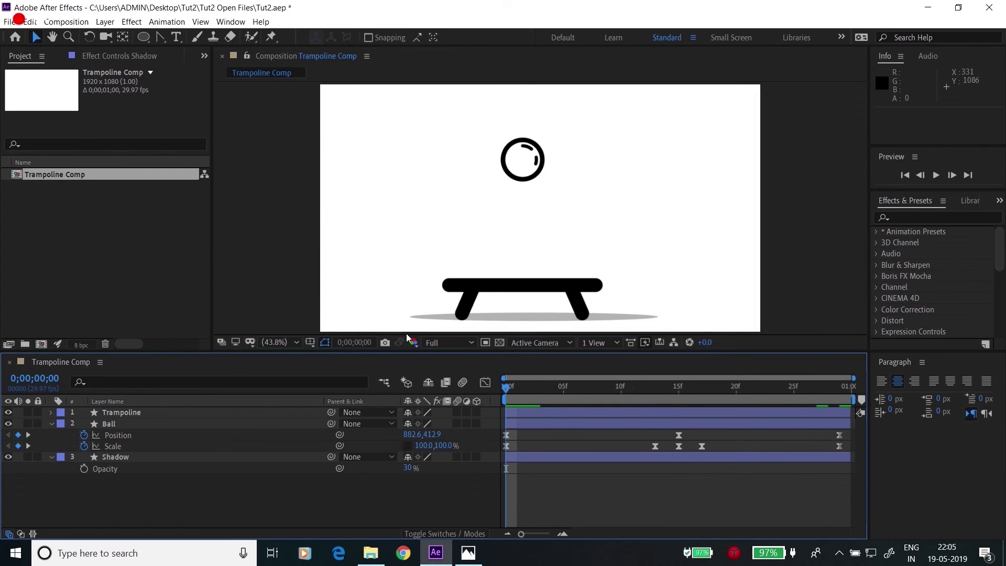
pyautogui.press('space')
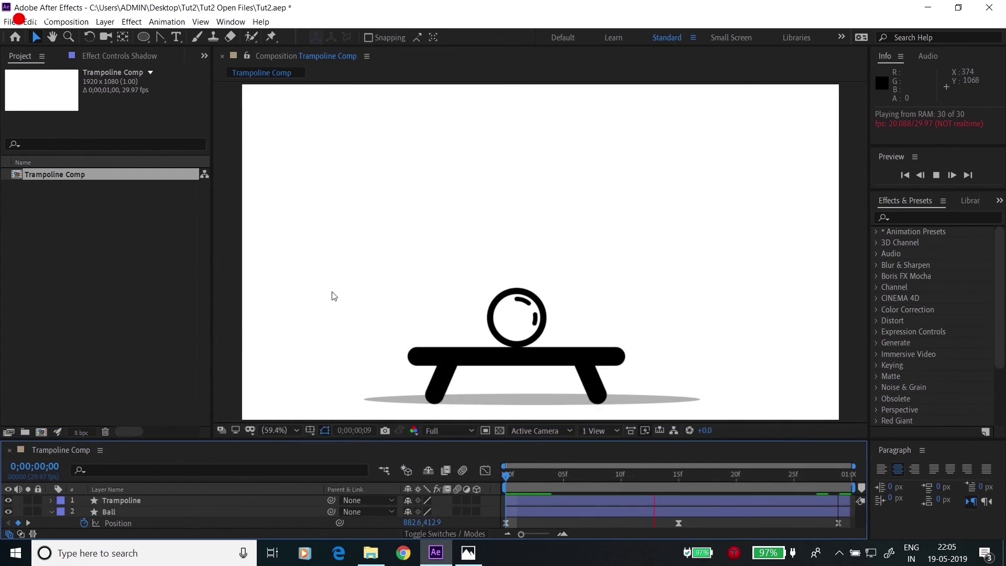